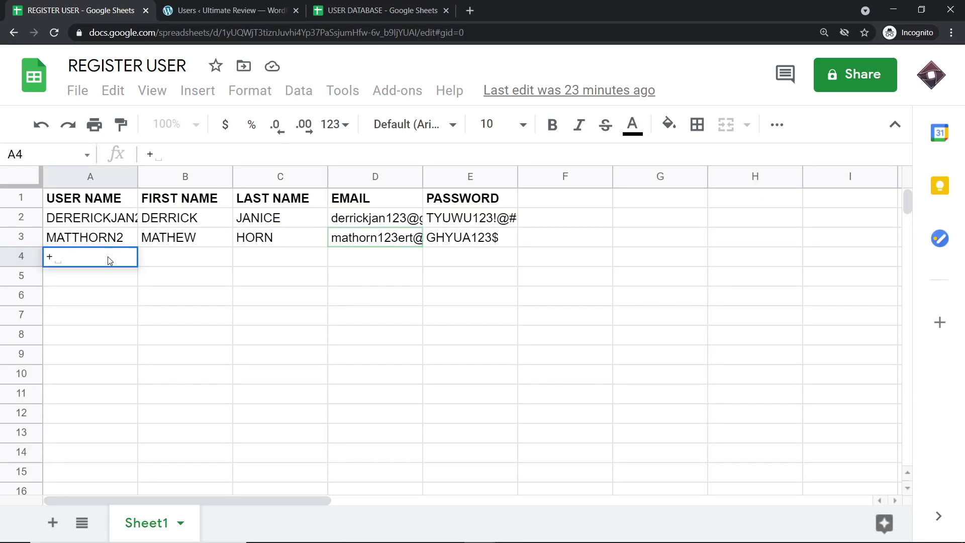
Enter the new user's user name, first name and last name in cells A4 to C4
{"action": "double_click", "coordinate": [99, 257]}
{"action": "key", "text": "BackSpace"}
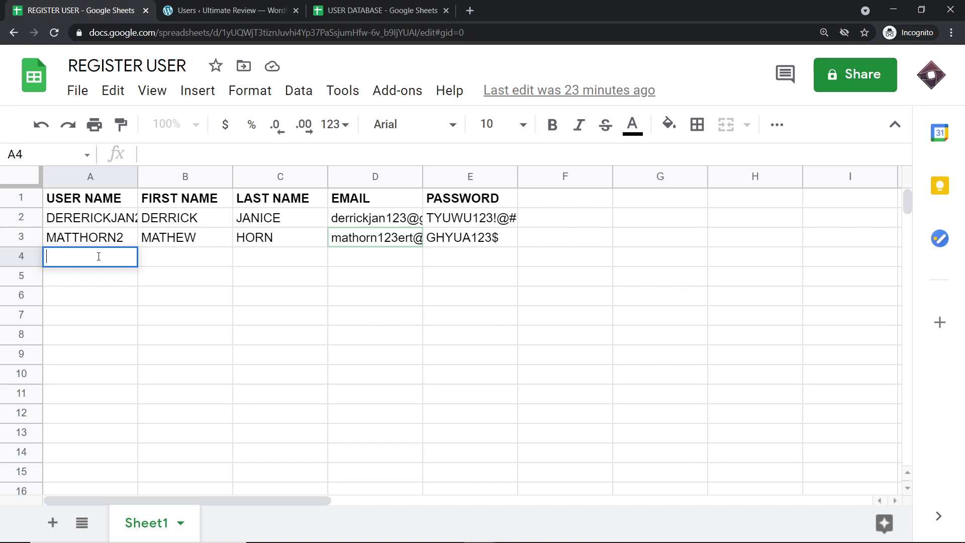
{"action": "type", "text": "ACERRT123"}
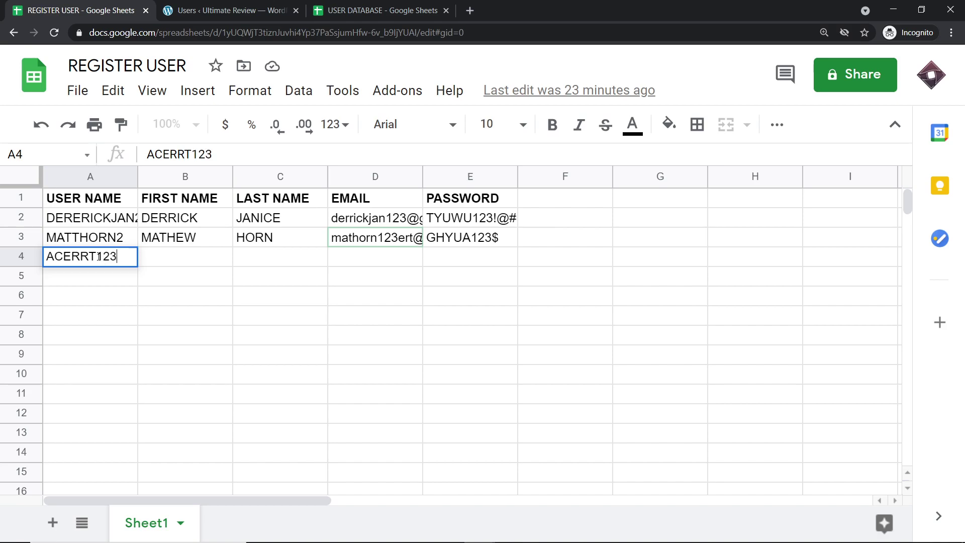
{"action": "left_click", "coordinate": [166, 261]}
{"action": "type", "text": "ACER"}
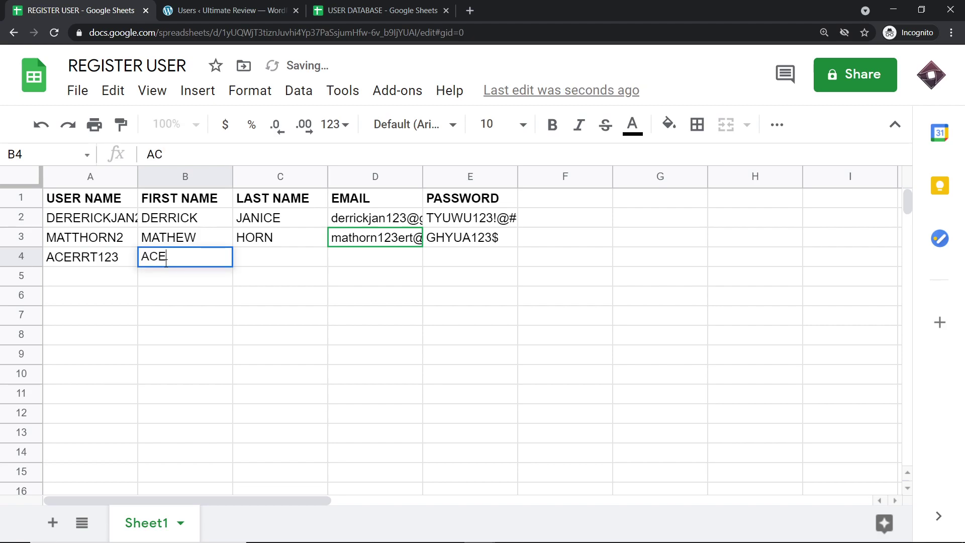
{"action": "left_click", "coordinate": [257, 256]}
{"action": "type", "text": "JOHN"}
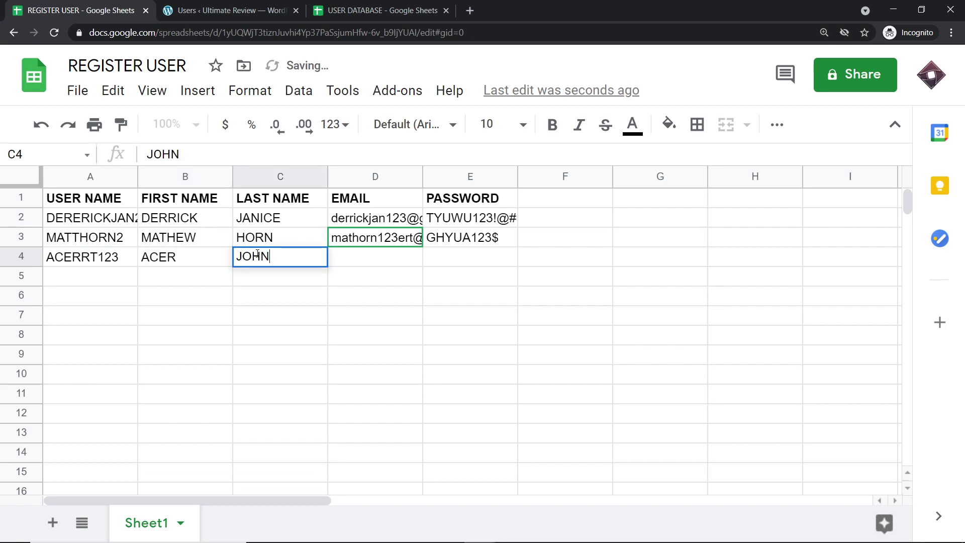
Fill in the user's email address in D4 and the password in E4
{"action": "left_click", "coordinate": [361, 261]}
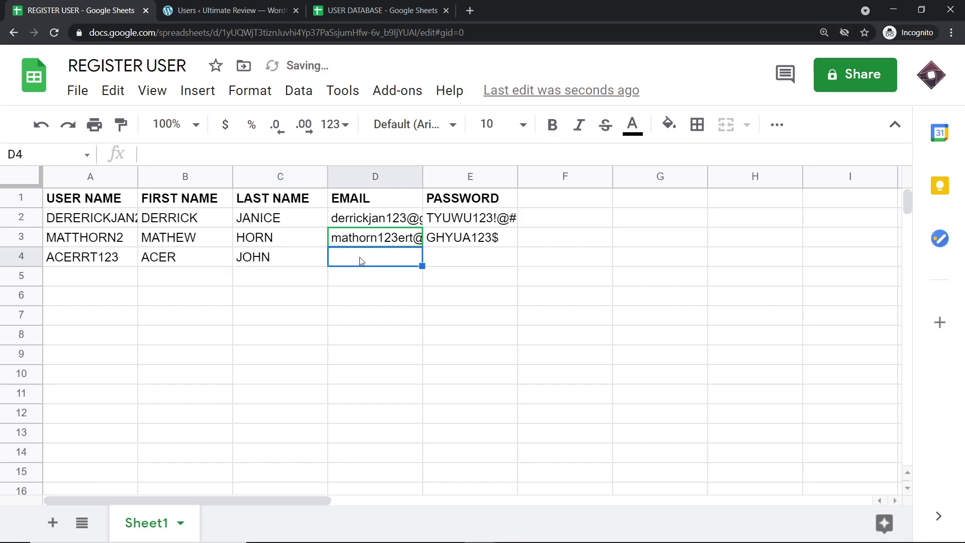
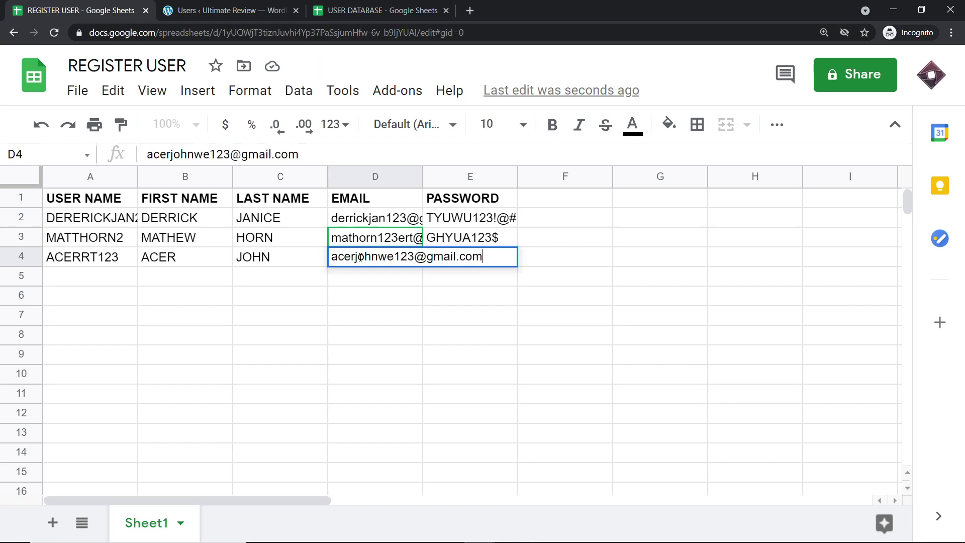
{"action": "left_click", "coordinate": [480, 240]}
{"action": "left_click", "coordinate": [478, 264]}
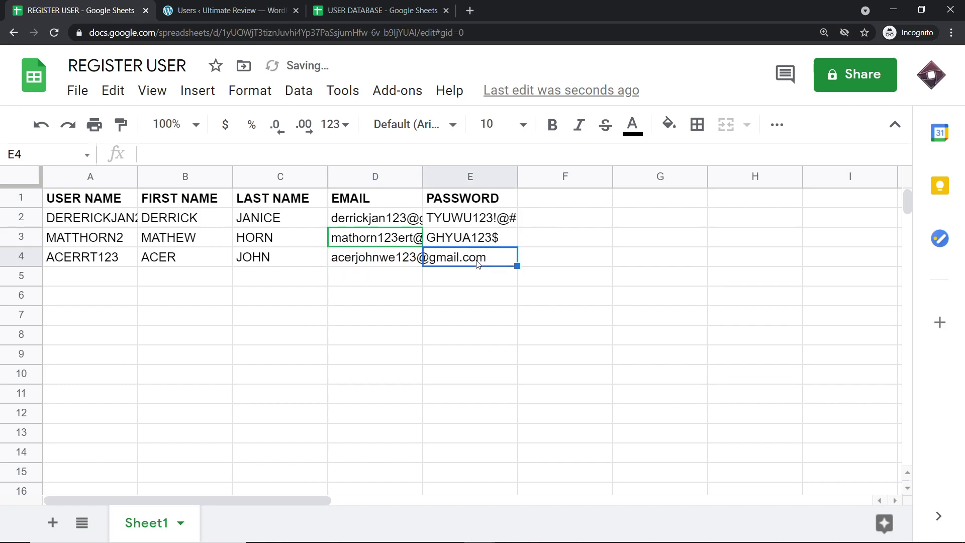
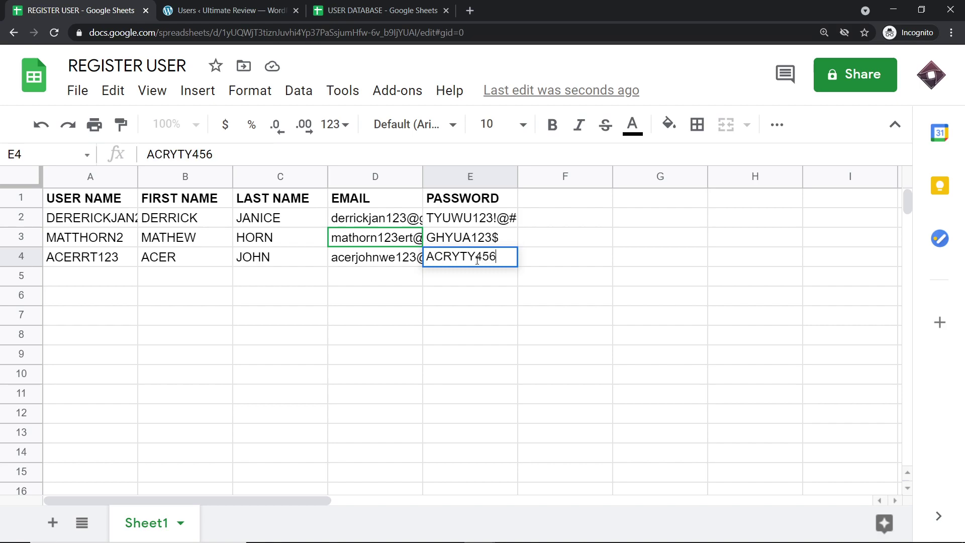
{"action": "left_click", "coordinate": [321, 319]}
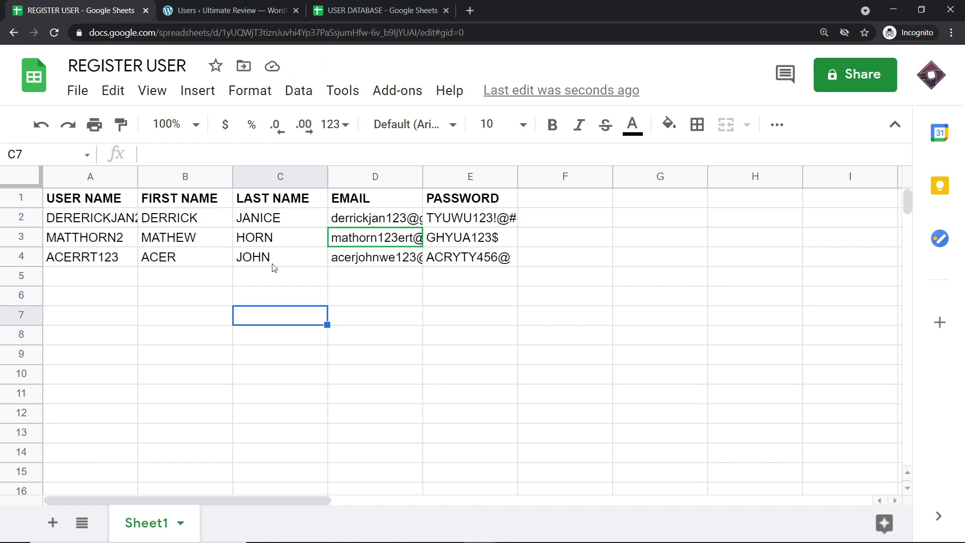
Copy the new user name from cell A4 of the REGISTER USER sheet
{"action": "left_click", "coordinate": [233, 11]}
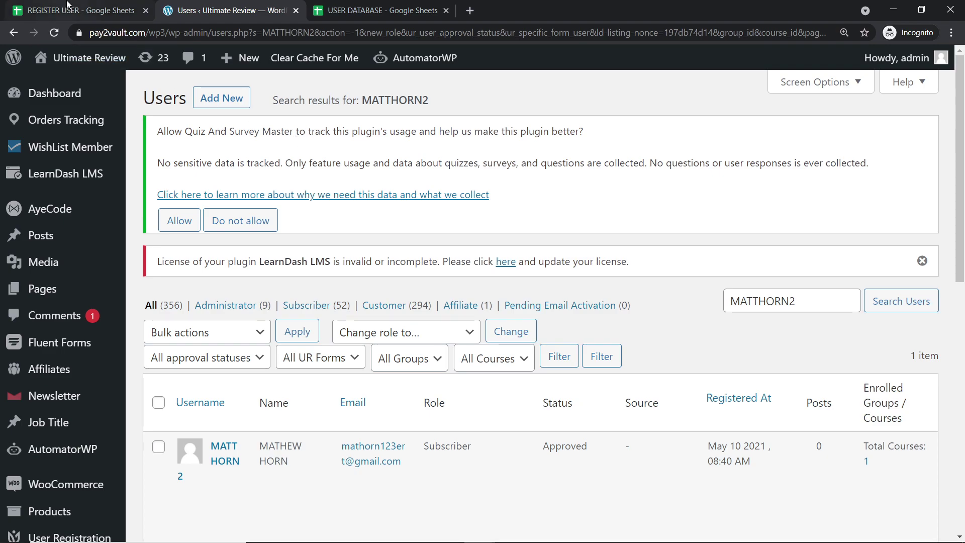
{"action": "left_click", "coordinate": [80, 11]}
{"action": "left_click", "coordinate": [76, 256]}
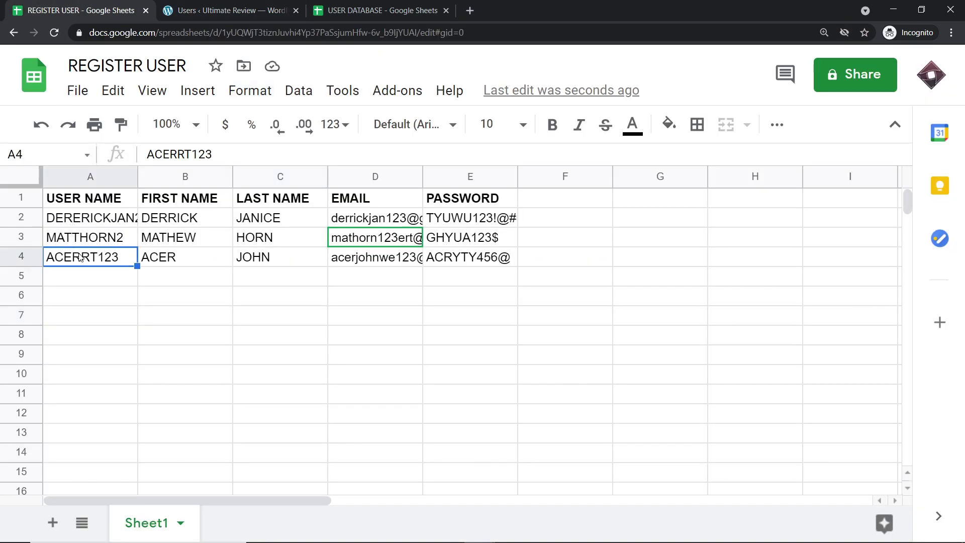
{"action": "left_click_drag", "start_coordinate": [224, 159], "coordinate": [169, 160]}
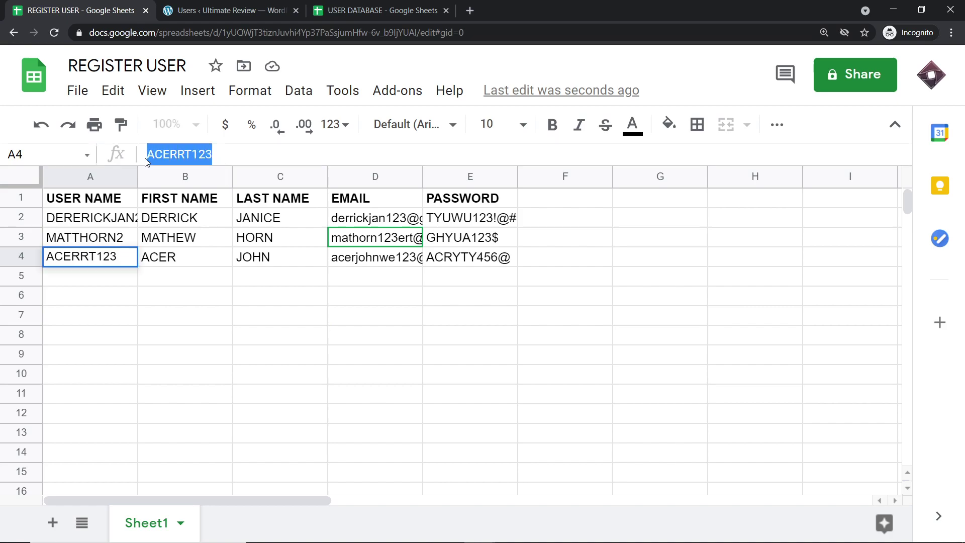
{"action": "right_click", "coordinate": [169, 160]}
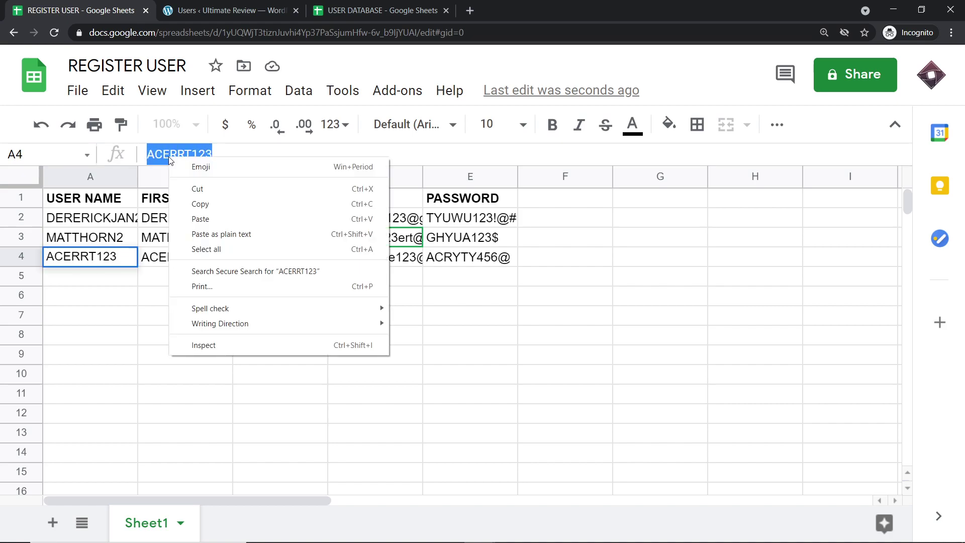
{"action": "left_click", "coordinate": [209, 203]}
Replace the WordPress Users search term with the copied user name and run the search
{"action": "left_click", "coordinate": [243, 5]}
{"action": "left_click_drag", "start_coordinate": [808, 302], "coordinate": [714, 301]}
{"action": "key", "text": "BackSpace"}
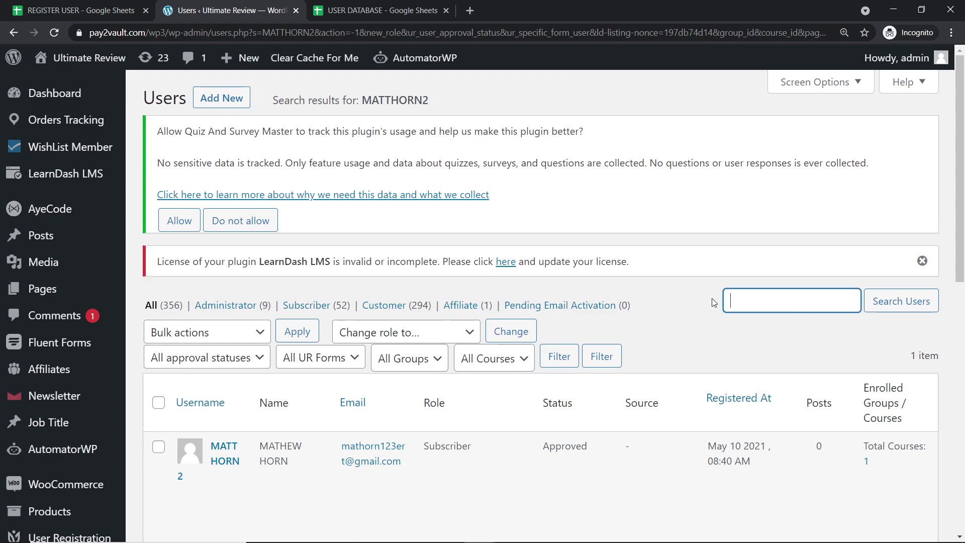
{"action": "key", "text": "ctrl+v"}
{"action": "key", "text": "Return"}
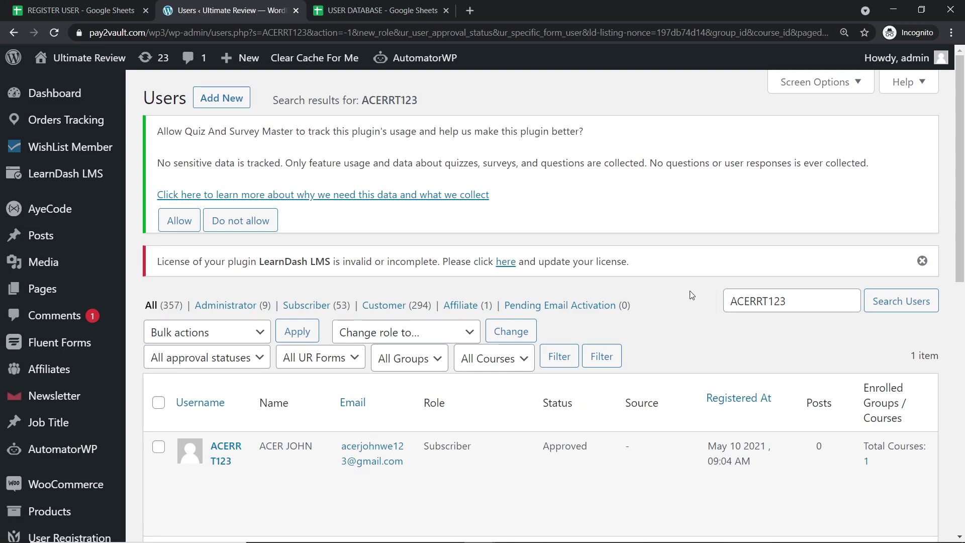
{"action": "mouse_move", "coordinate": [241, 465]}
Load the Pabbly website in a new browser tab
{"action": "left_click", "coordinate": [470, 11]}
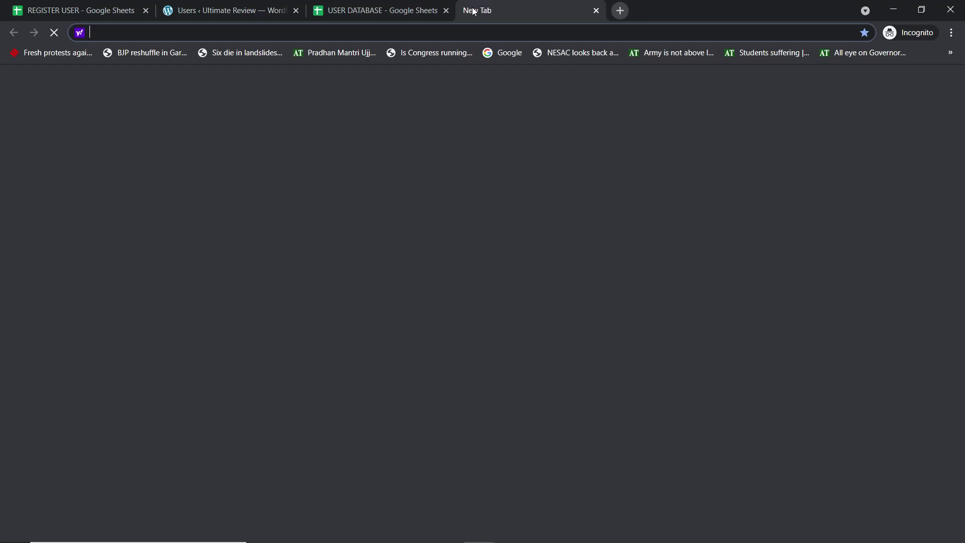
{"action": "type", "text": "p"}
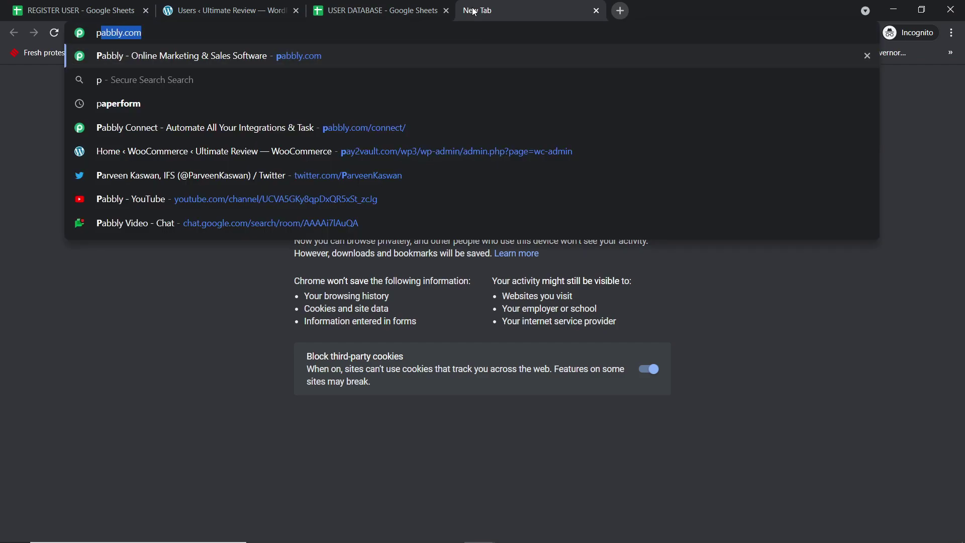
{"action": "key", "text": "Return"}
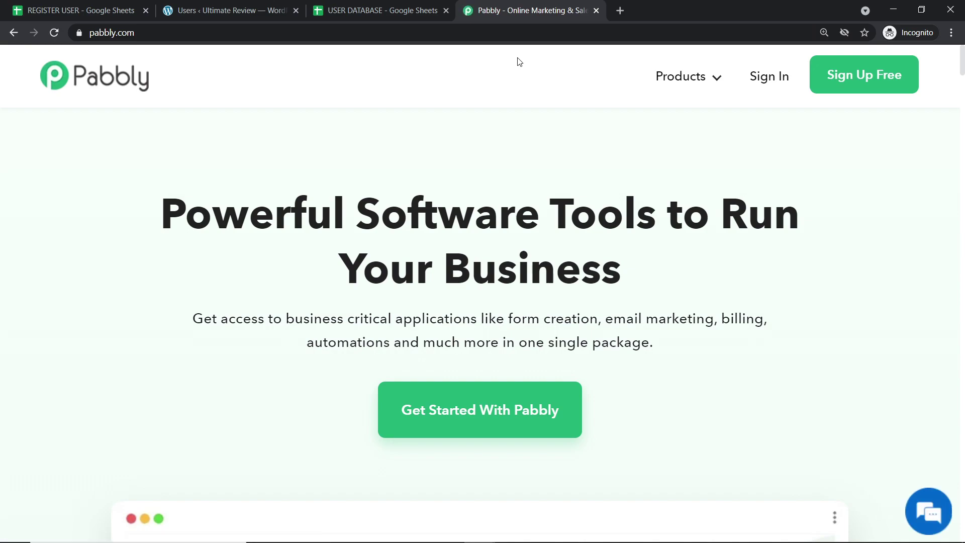
Sign in and launch Pabbly Connect from the All Apps page
{"action": "left_click", "coordinate": [774, 80]}
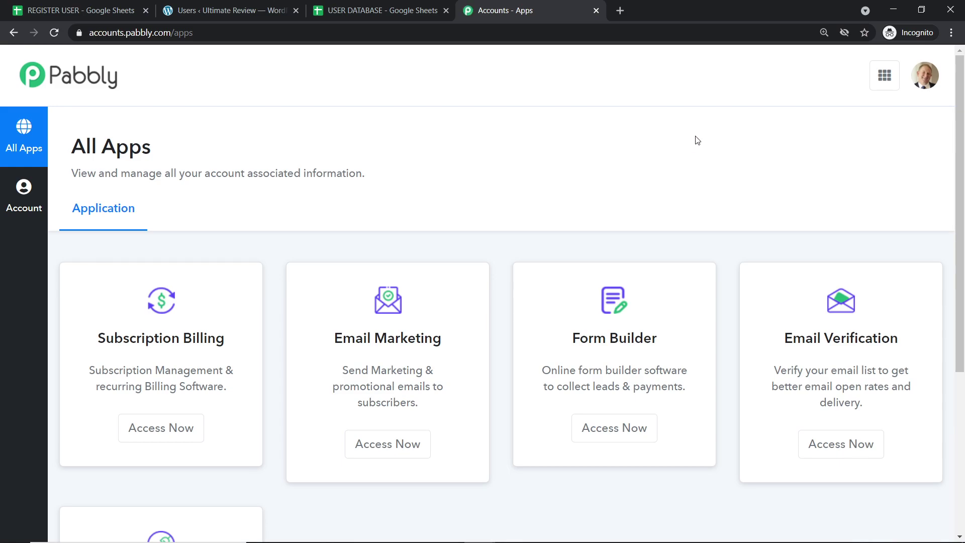
{"action": "scroll", "coordinate": [699, 161], "scroll_direction": "down", "scroll_amount": 5}
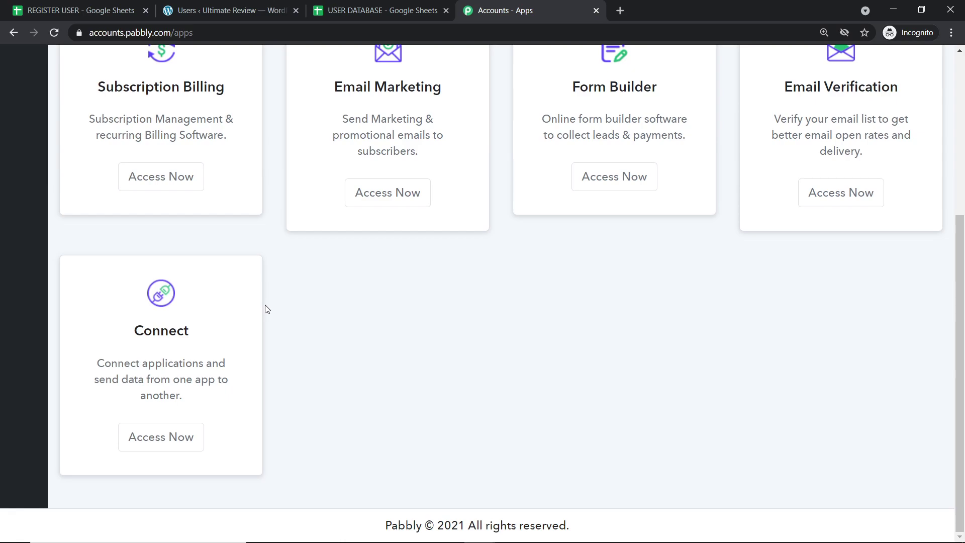
{"action": "left_click", "coordinate": [155, 439]}
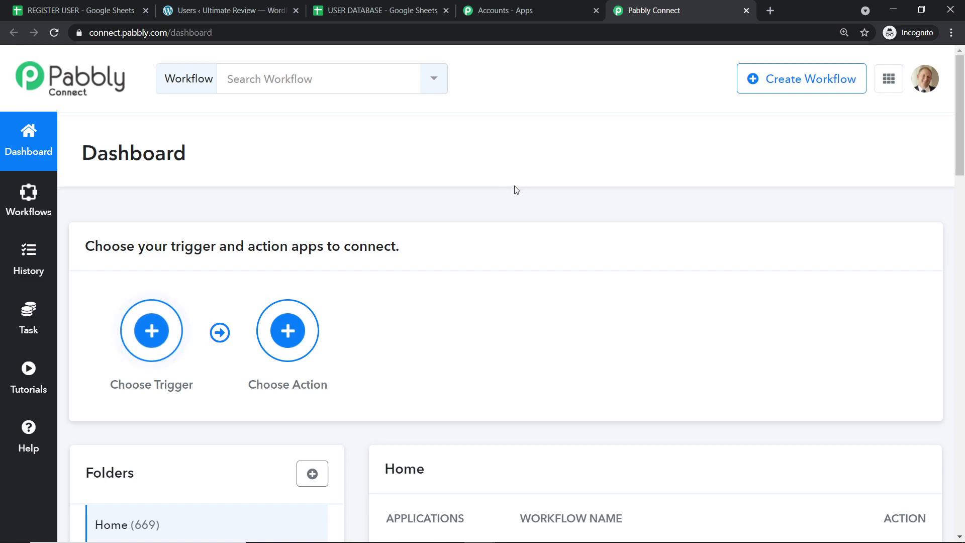
Toggle the Google Sheets To WordPress Random workflow status to off
{"action": "scroll", "coordinate": [522, 201], "scroll_direction": "down", "scroll_amount": 5}
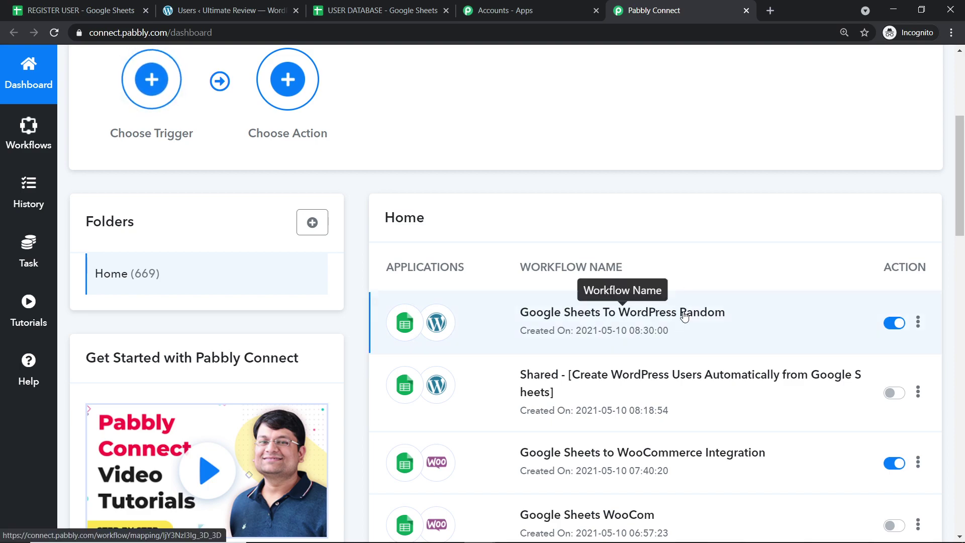
{"action": "left_click", "coordinate": [891, 324]}
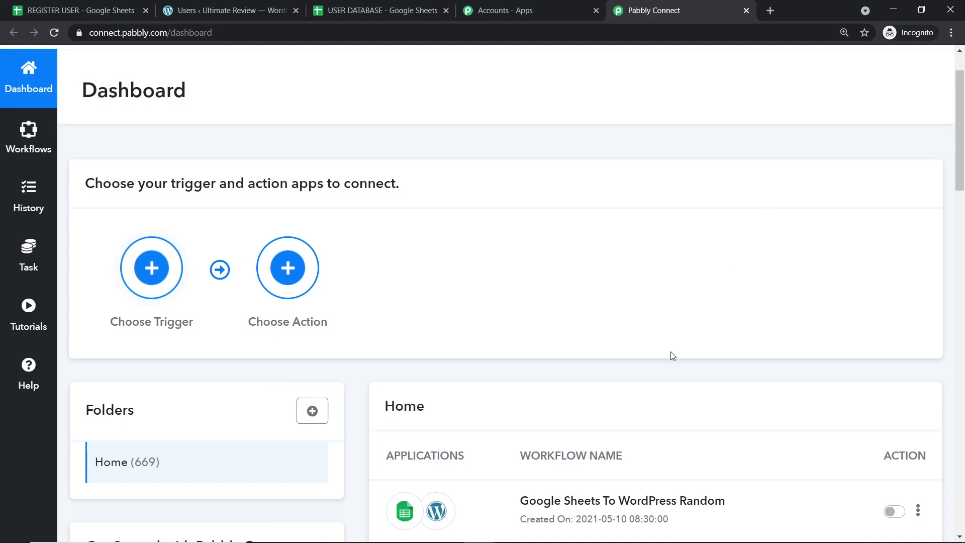
{"action": "scroll", "coordinate": [672, 341], "scroll_direction": "up", "scroll_amount": 2}
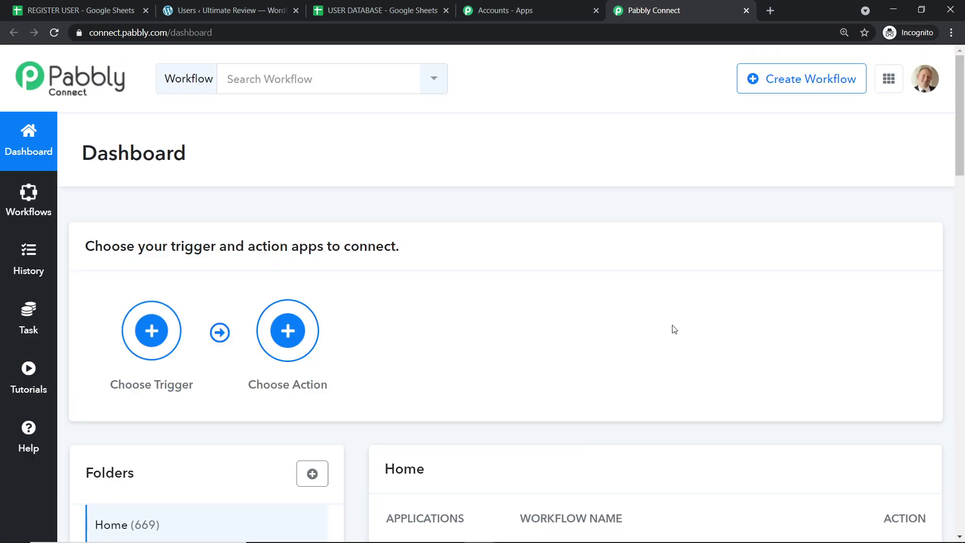
Create a workflow named 'Google Sheets To WordPress Register', correcting the WordPress capitalisation
{"action": "left_click", "coordinate": [801, 86]}
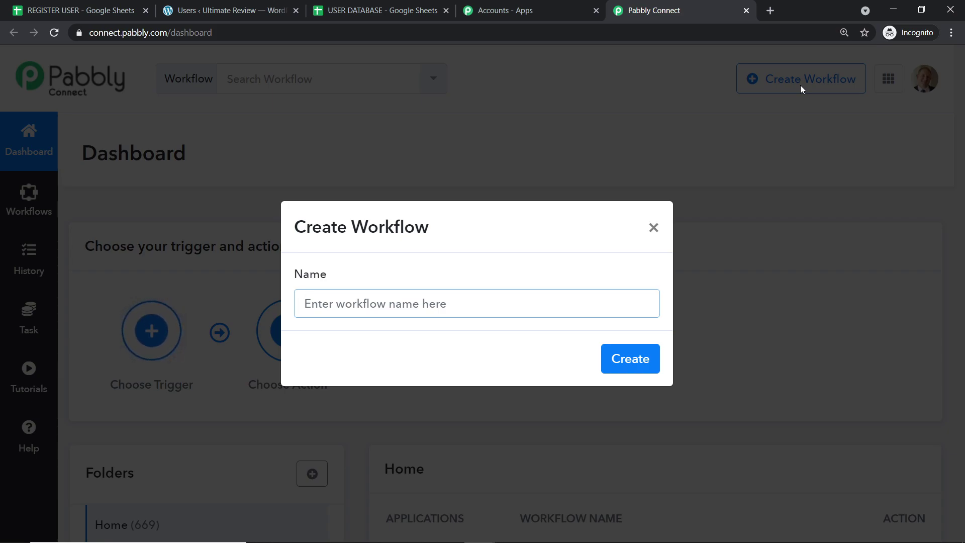
{"action": "type", "text": "Google S"}
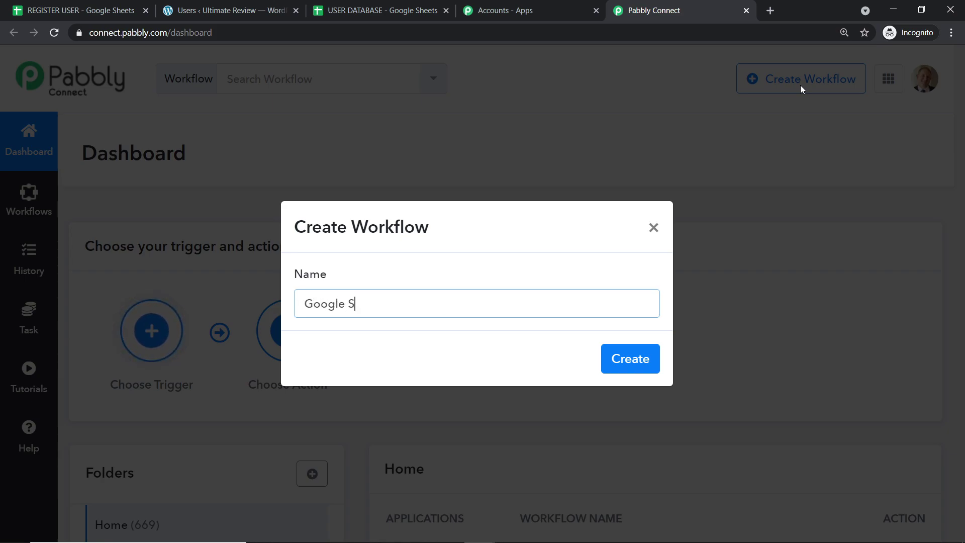
{"action": "type", "text": "heets To"}
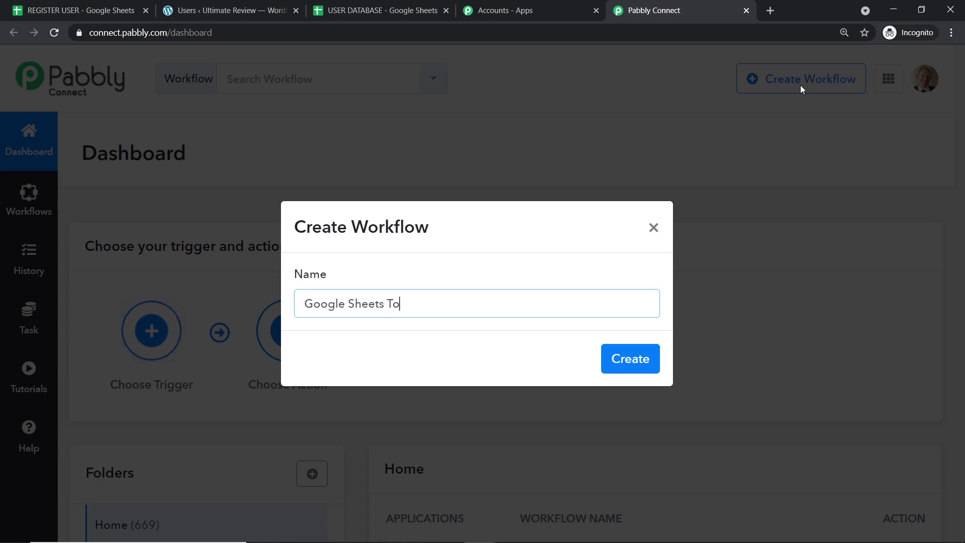
{"action": "type", "text": " WordpR"}
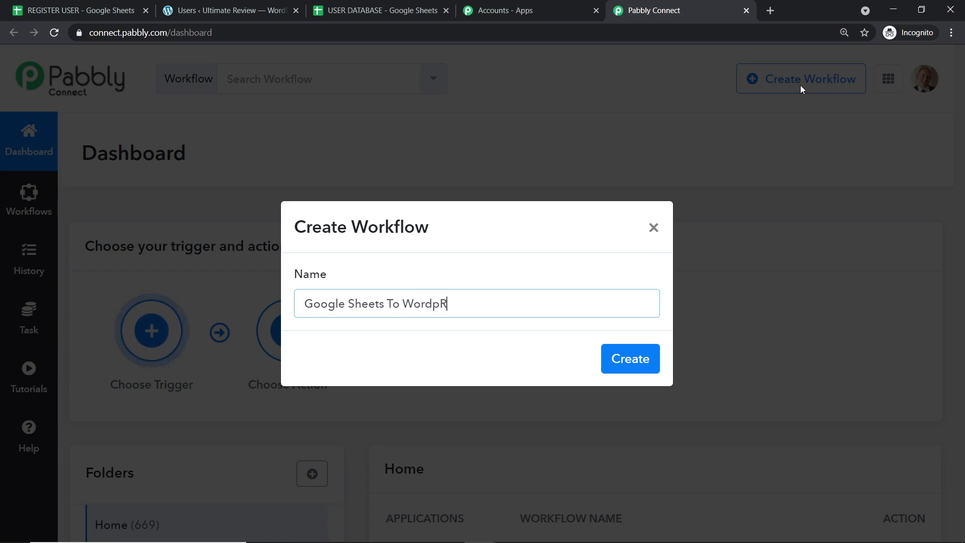
{"action": "type", "text": "ess Register"}
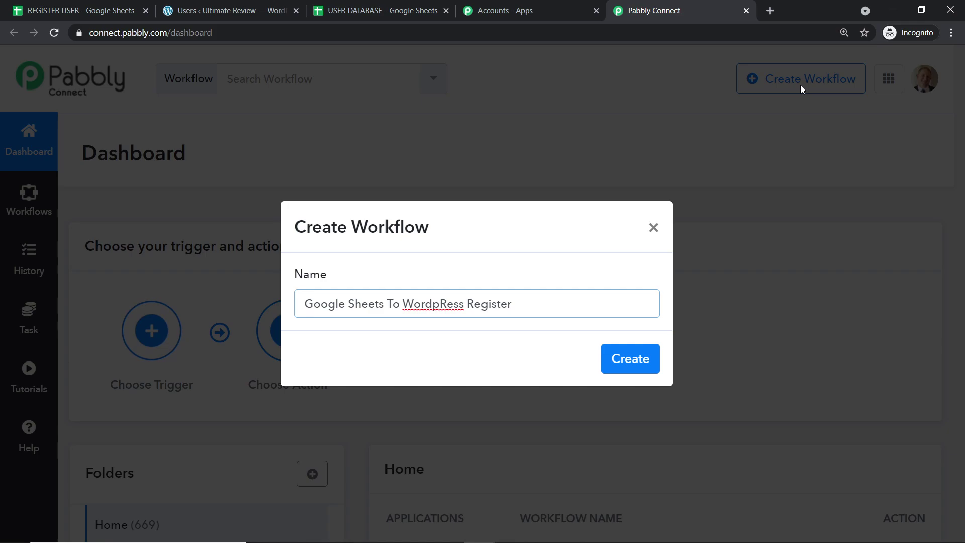
{"action": "left_click", "coordinate": [446, 303]}
{"action": "key", "text": "BackSpace"}
{"action": "key", "text": "BackSpace"}
{"action": "type", "text": "Pr"}
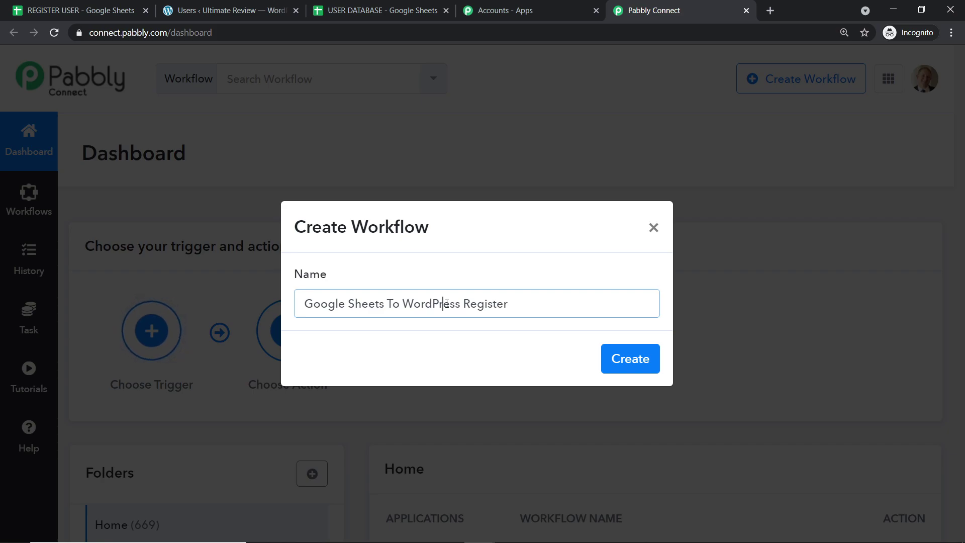
{"action": "left_click", "coordinate": [630, 358]}
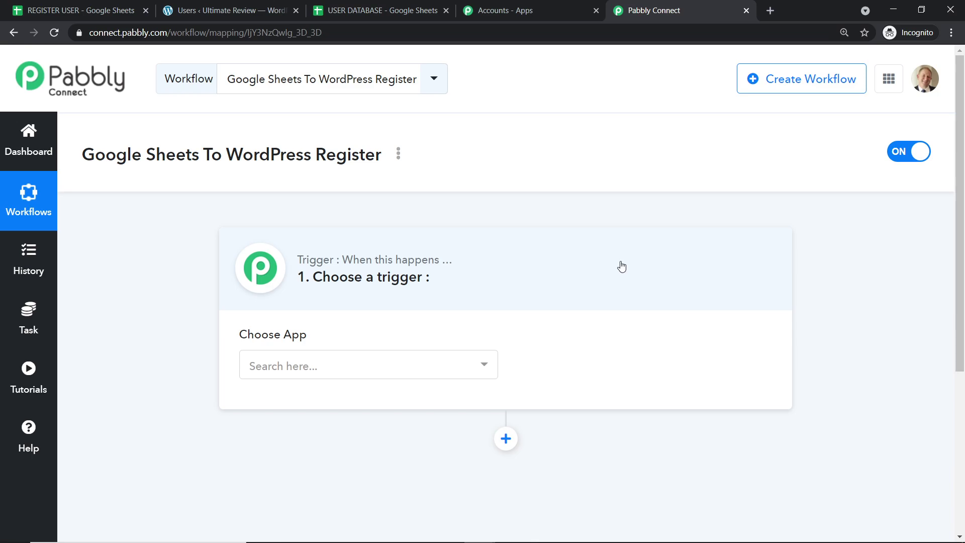
Choose Google Sheets as the workflow's trigger app
{"action": "left_click", "coordinate": [360, 365]}
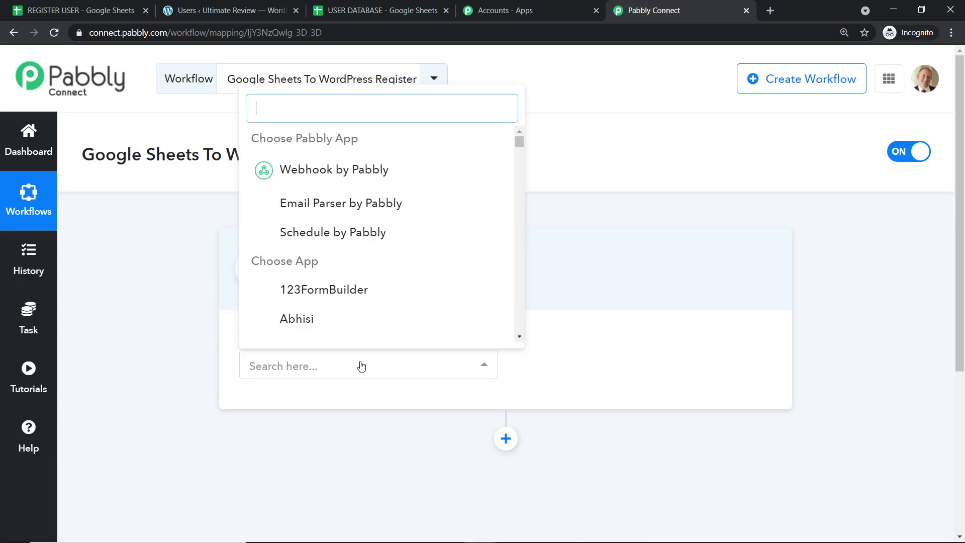
{"action": "type", "text": "google shee"}
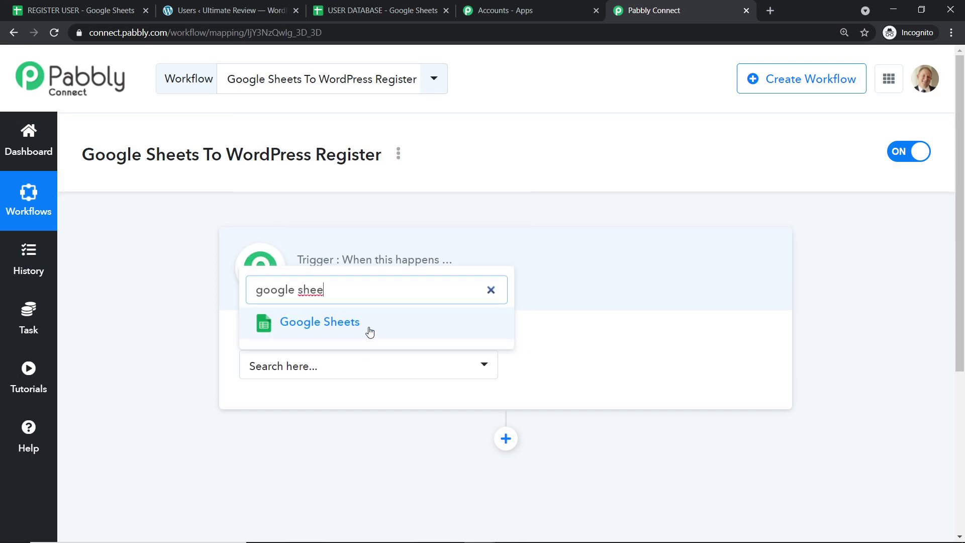
{"action": "left_click", "coordinate": [369, 323]}
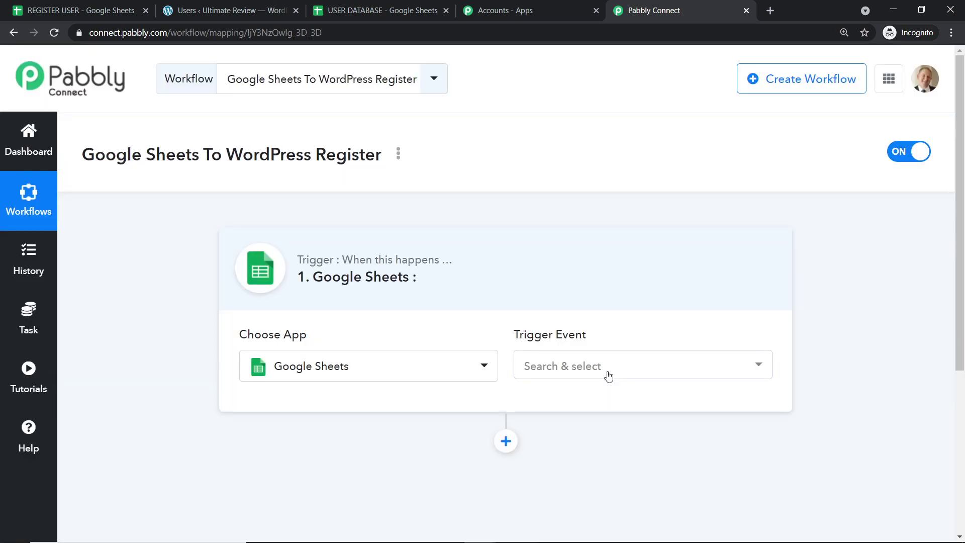
Select New Spreadsheet Row as the trigger event, then open the Help forum
{"action": "left_click", "coordinate": [608, 375]}
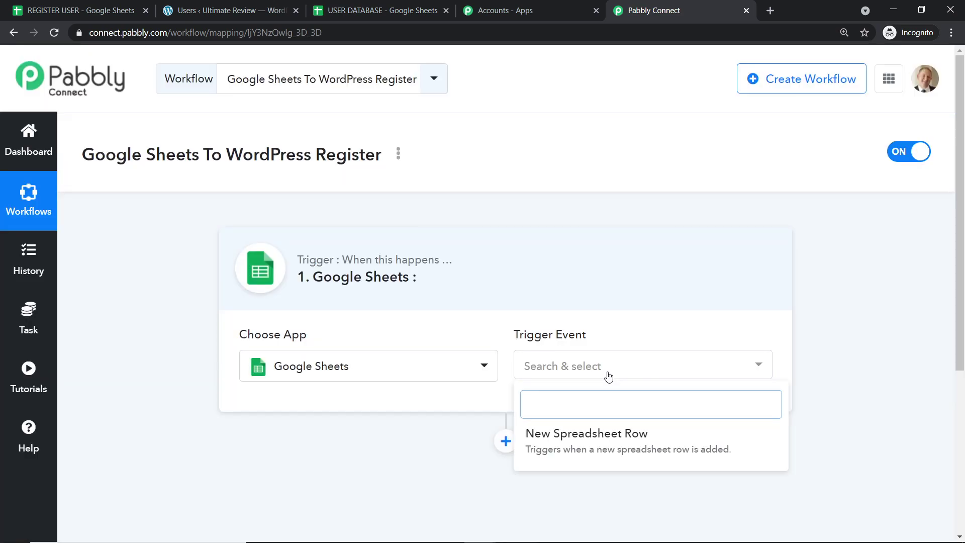
{"action": "left_click", "coordinate": [604, 444]}
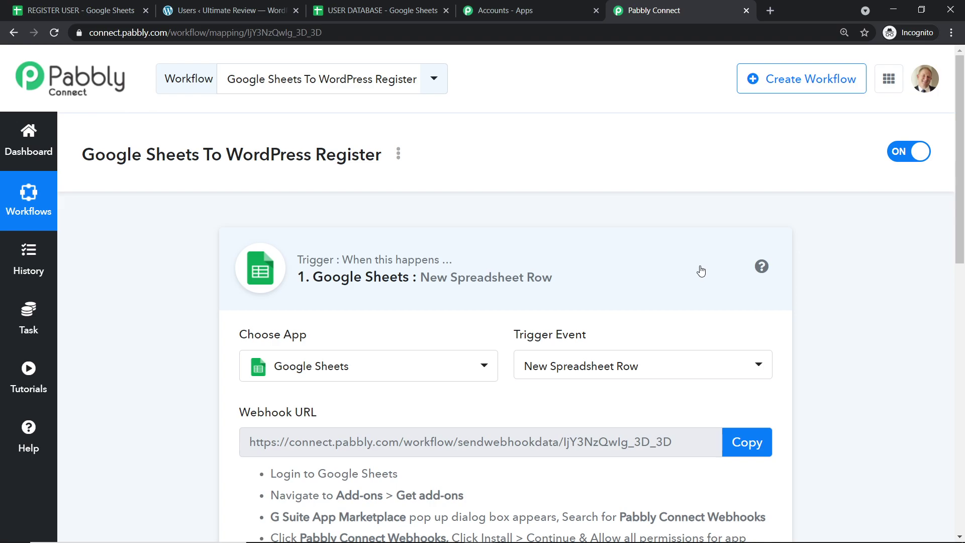
{"action": "left_click", "coordinate": [655, 377]}
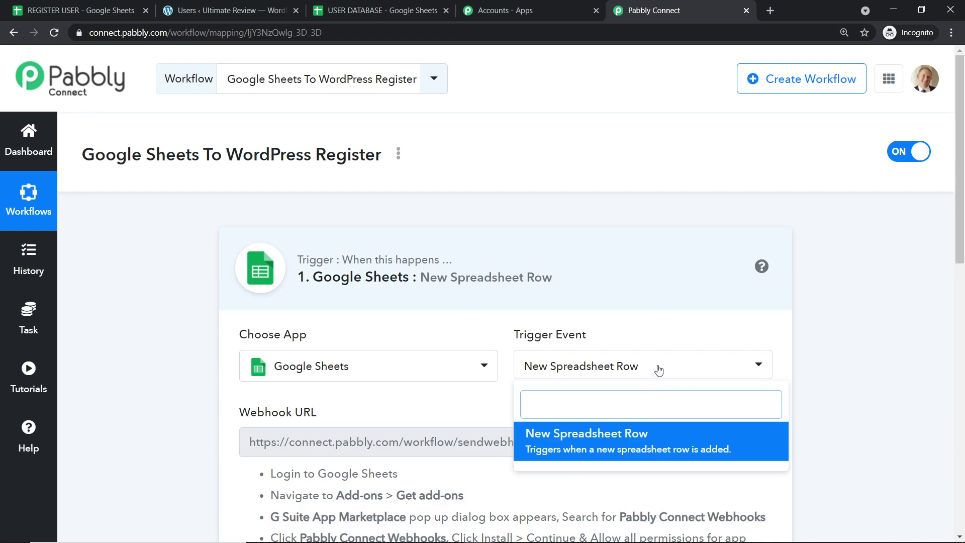
{"action": "left_click", "coordinate": [12, 452]}
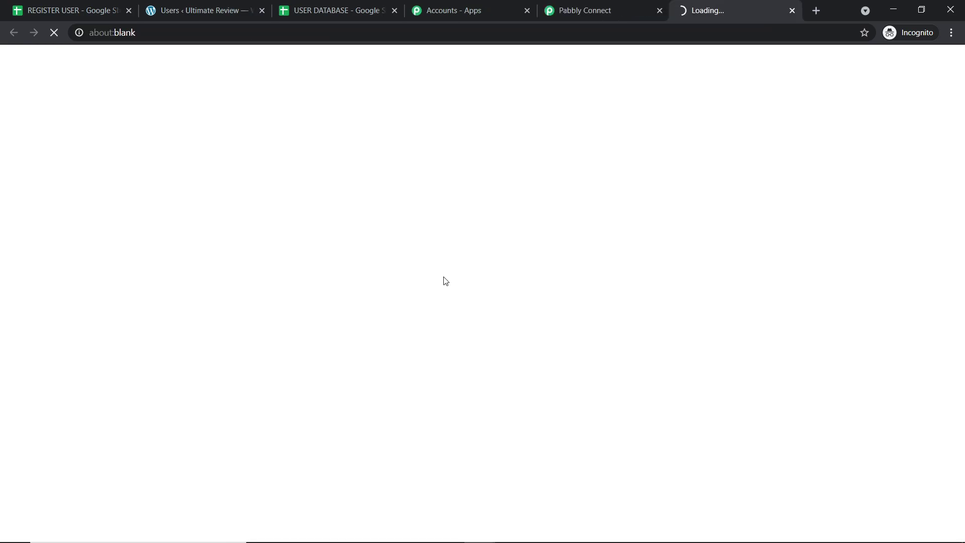
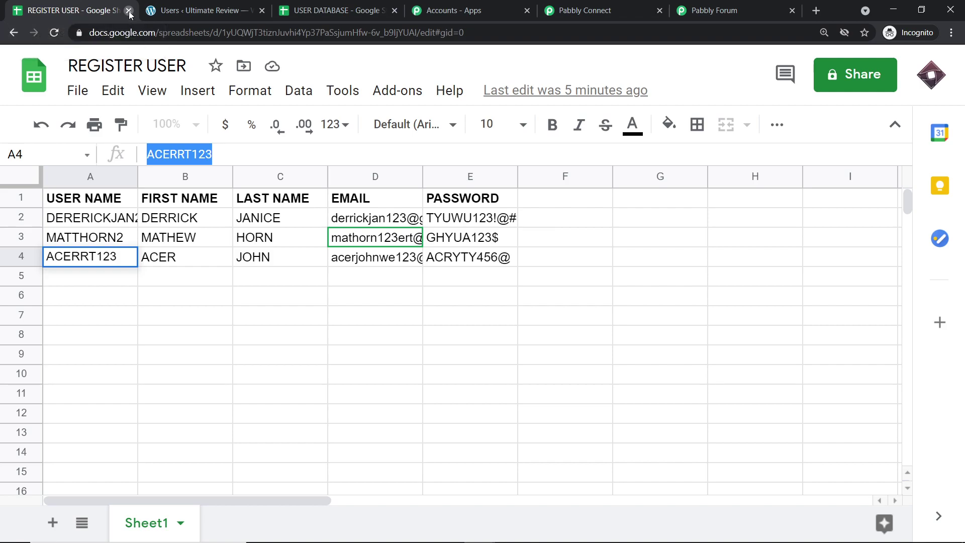
Close the REGISTER USER spreadsheet tab after reviewing its three test users
{"action": "left_click", "coordinate": [129, 12]}
Confirm leaving the REGISTER USER page and switch to the USER DATABASE spreadsheet
{"action": "left_click", "coordinate": [554, 111]}
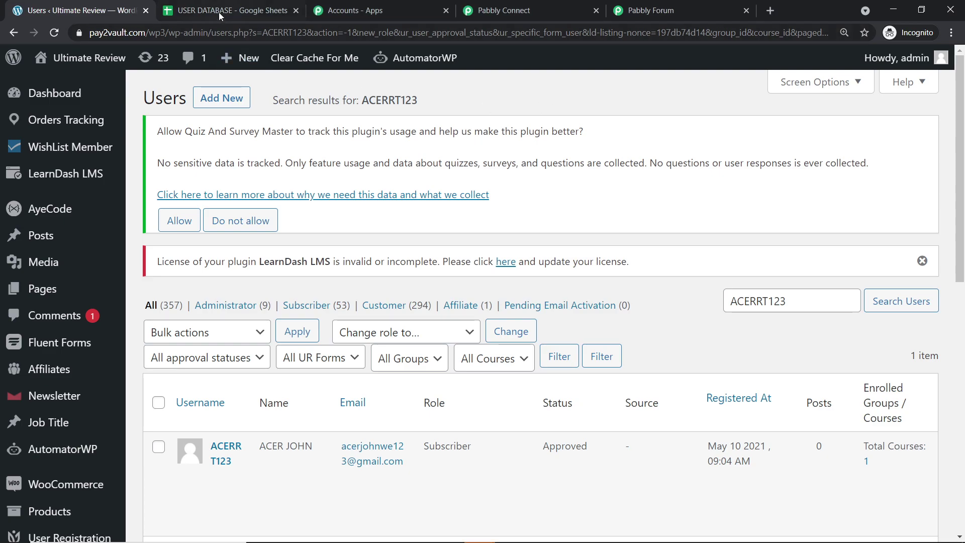
{"action": "left_click", "coordinate": [219, 12]}
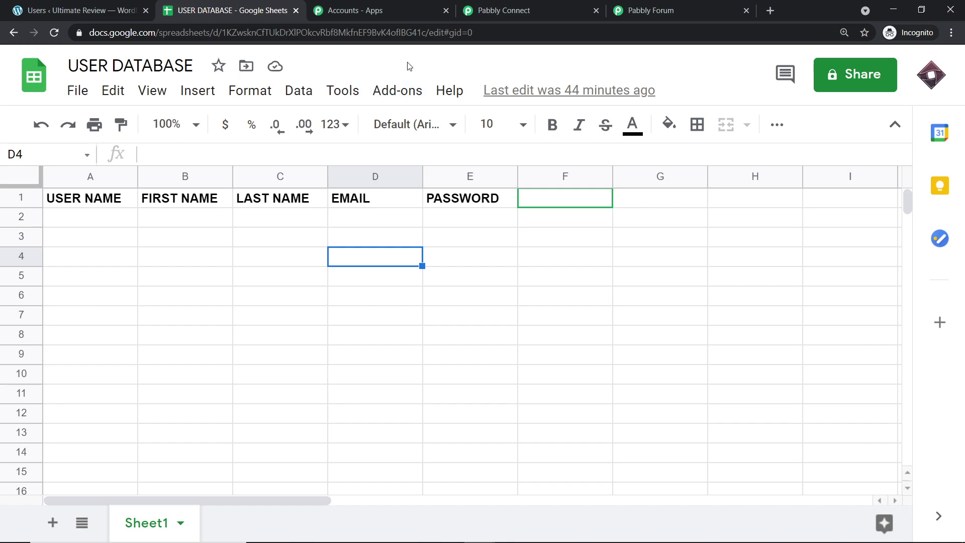
Open Add-ons > Get add-ons on the USER DATABASE sheet
{"action": "left_click", "coordinate": [407, 92]}
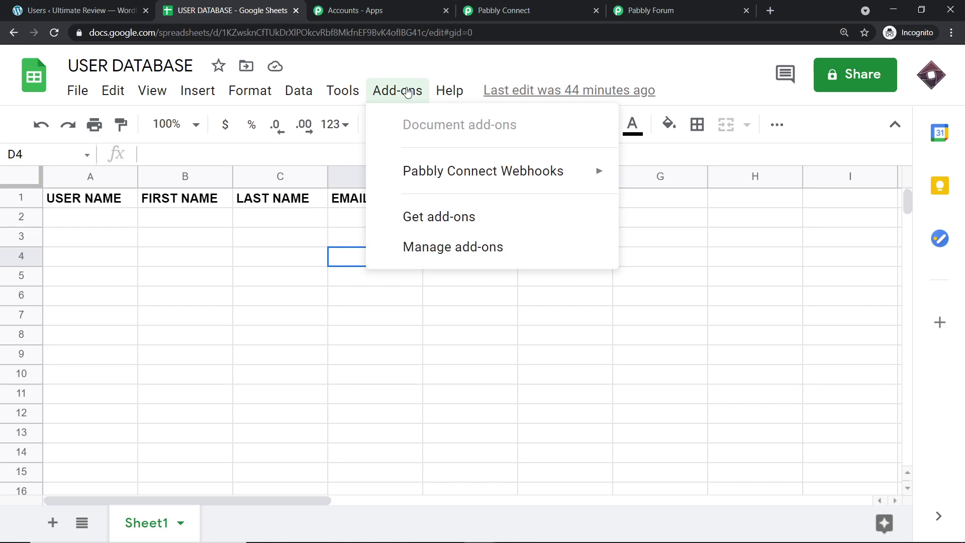
{"action": "mouse_move", "coordinate": [410, 166]}
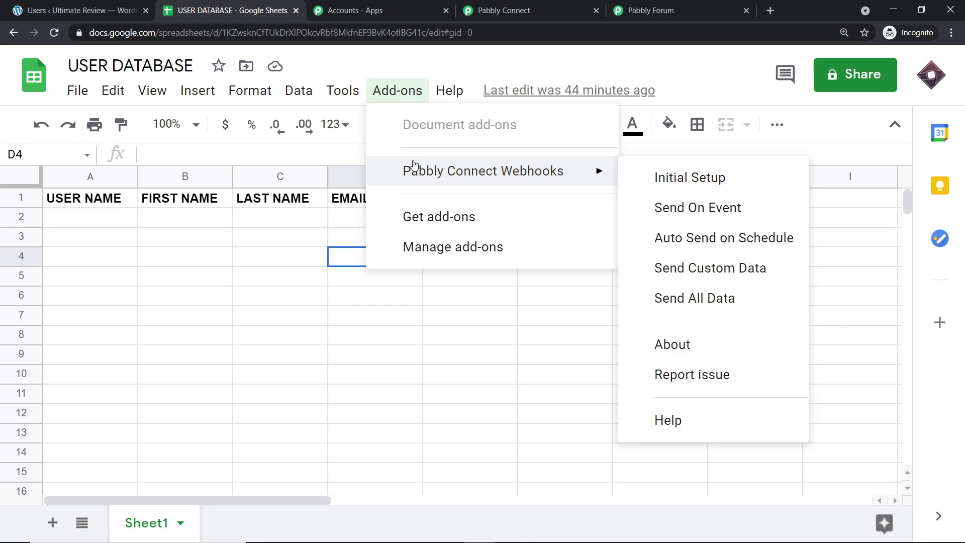
{"action": "left_click", "coordinate": [417, 216]}
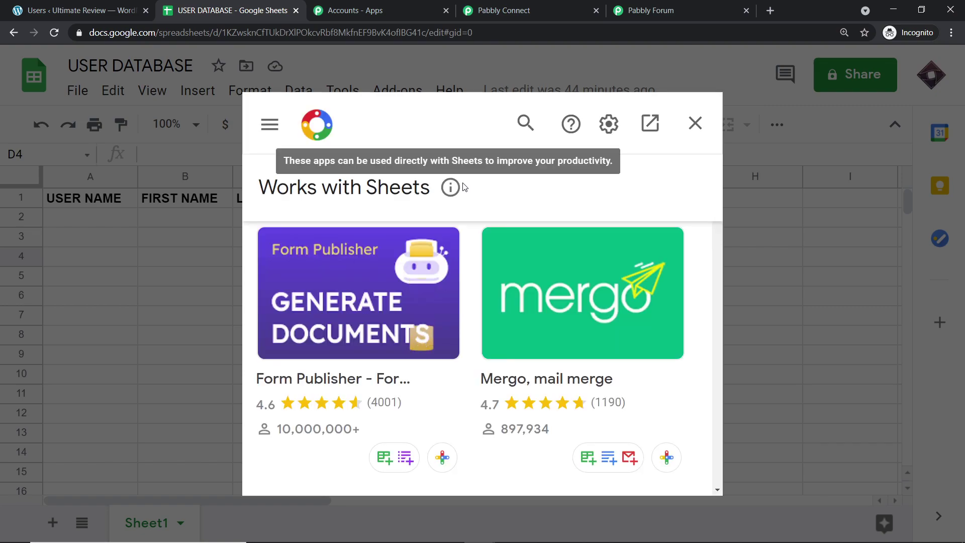
Search 'pabb', confirm Pabbly Connect Webhooks shows Installed, then close the marketplace
{"action": "left_click", "coordinate": [525, 123]}
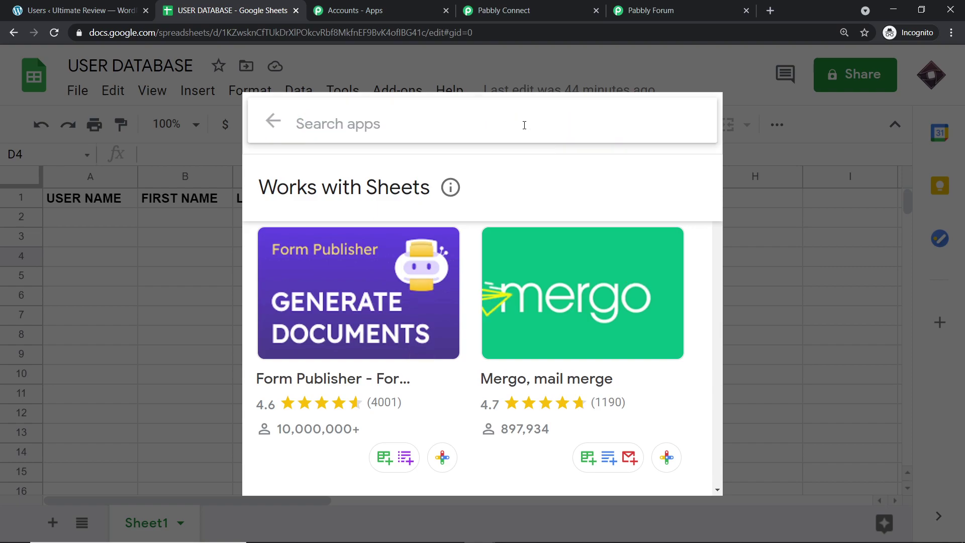
{"action": "type", "text": "pa"}
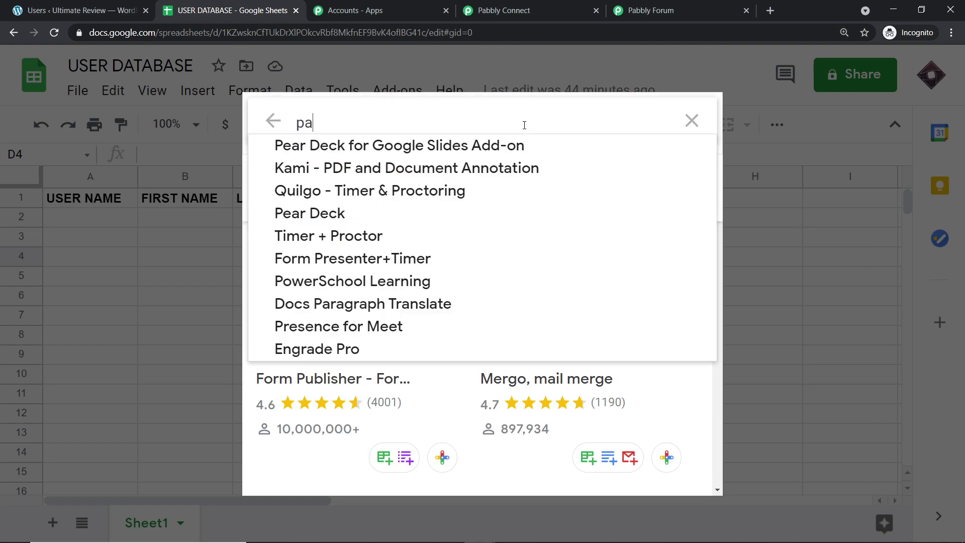
{"action": "type", "text": "bb"}
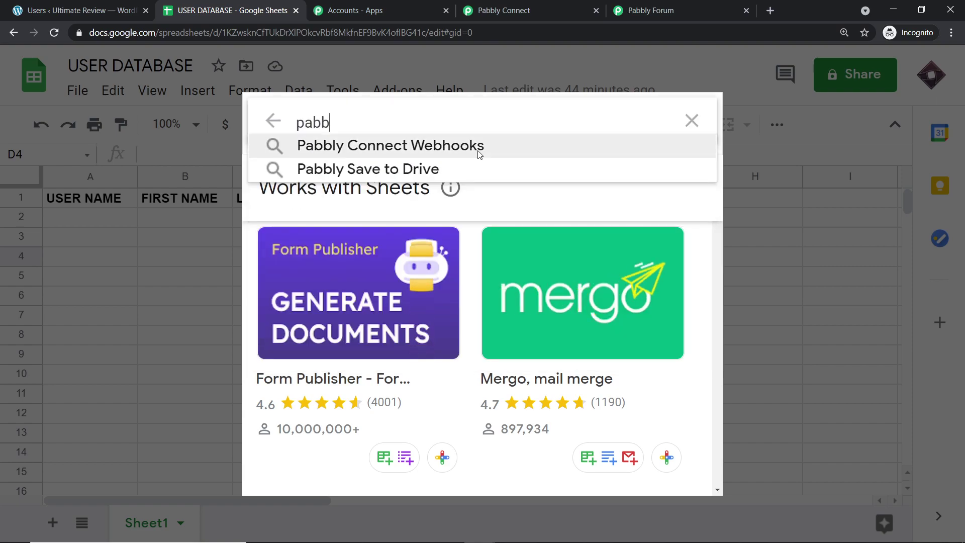
{"action": "left_click", "coordinate": [480, 154]}
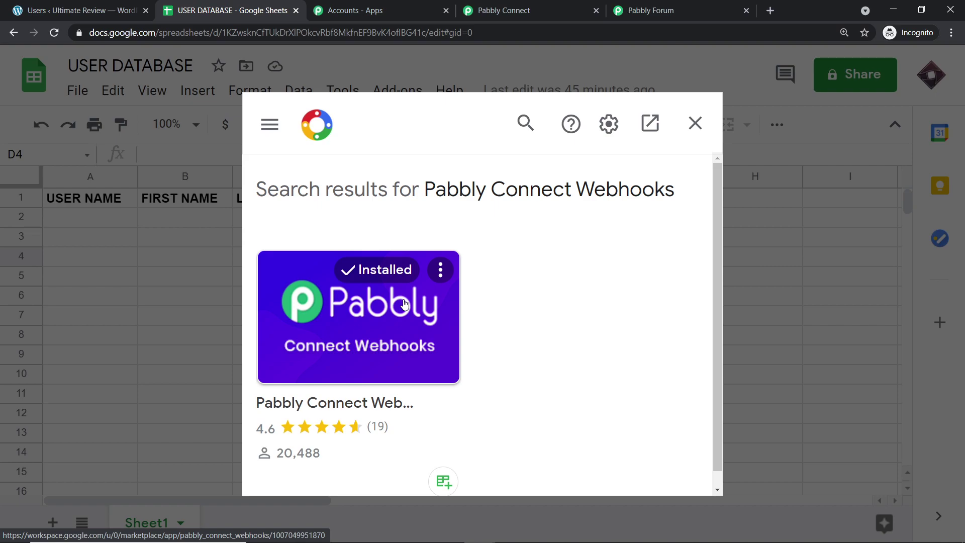
{"action": "left_click", "coordinate": [697, 124]}
Set Trigger Column to E in the Pabbly Connect Webhooks initial setup
{"action": "left_click", "coordinate": [398, 91]}
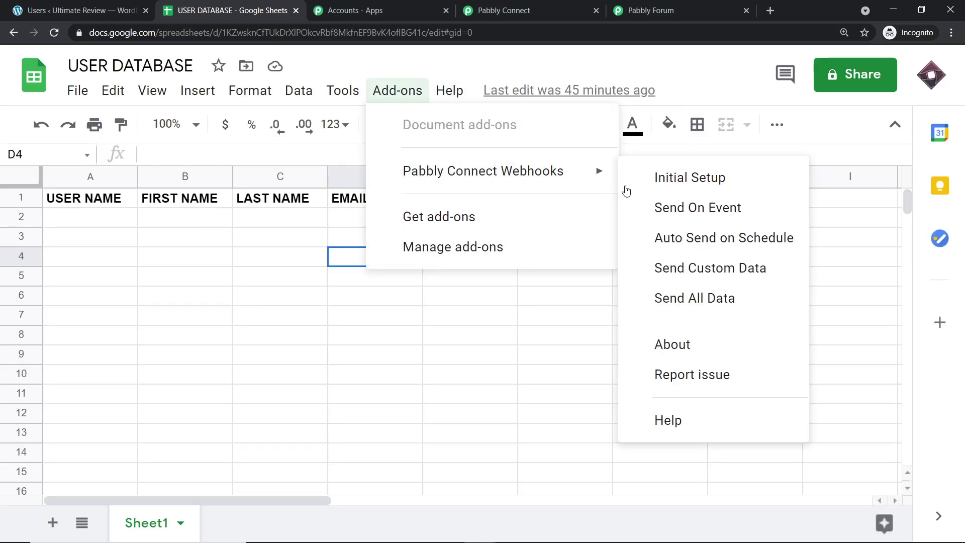
{"action": "left_click", "coordinate": [674, 180]}
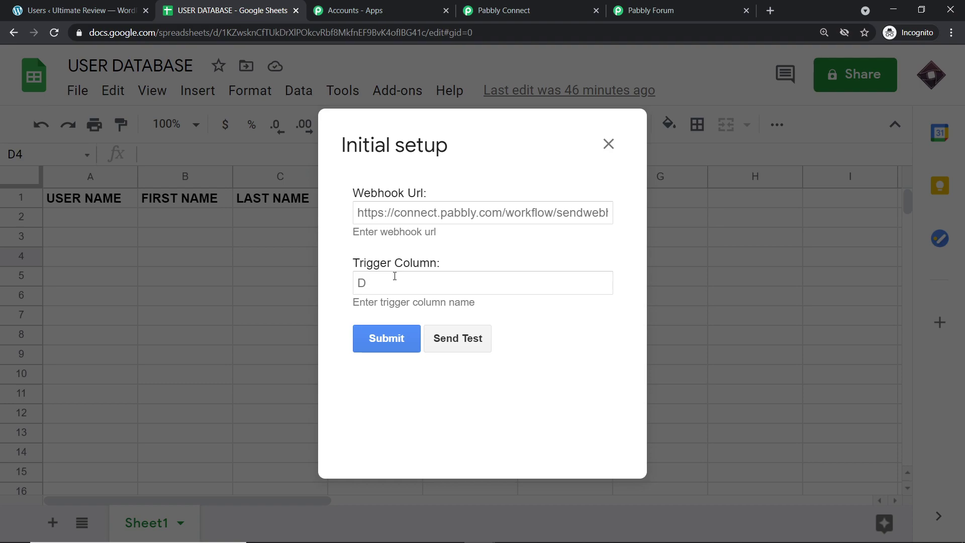
{"action": "left_click", "coordinate": [394, 275]}
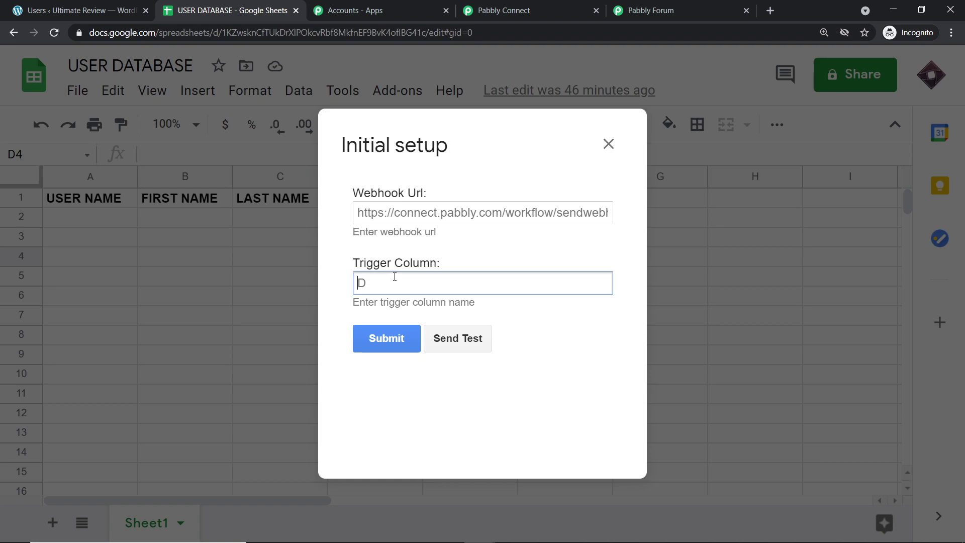
{"action": "type", "text": "E"}
{"action": "left_click", "coordinate": [429, 246]}
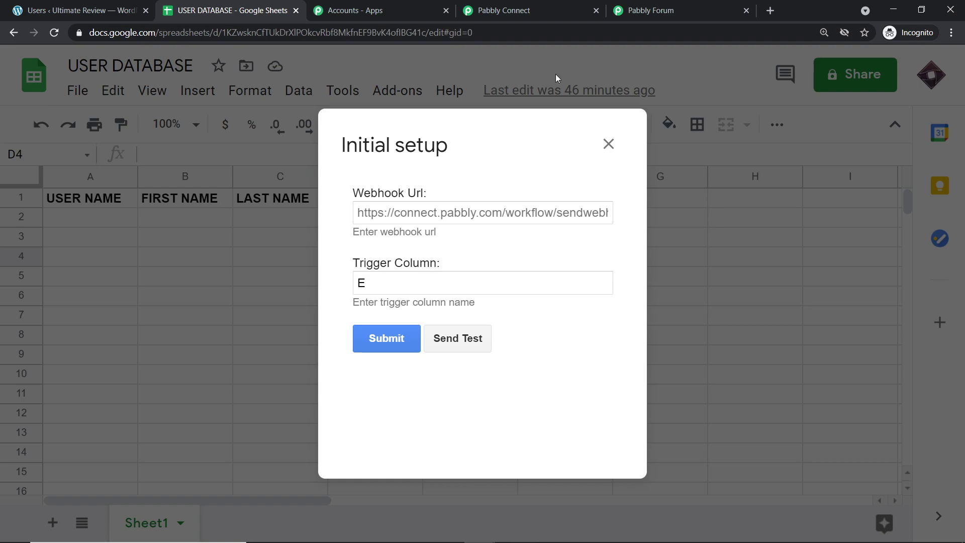
{"action": "left_click", "coordinate": [540, 7]}
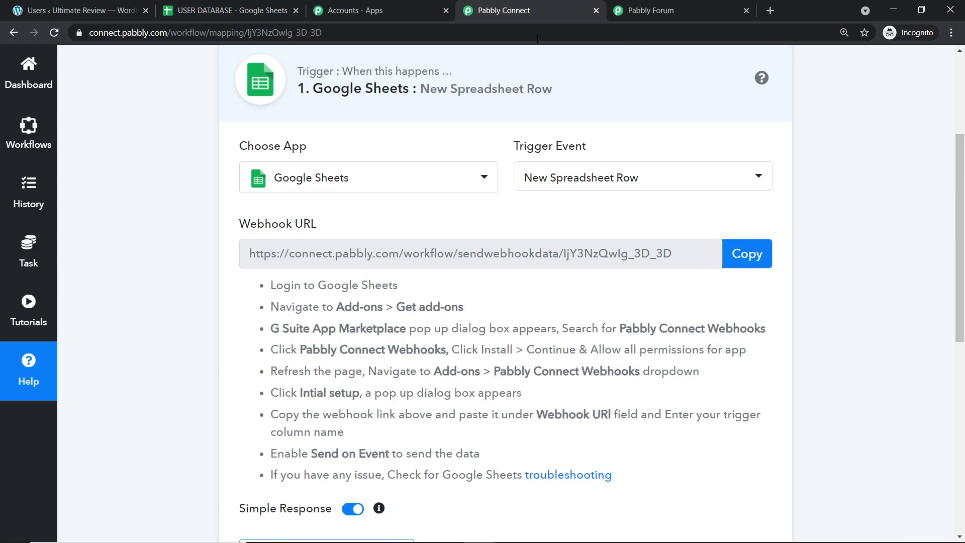
Paste the copied Pabbly webhook URL into the add-on's Webhook Url field and submit
{"action": "left_click", "coordinate": [754, 257]}
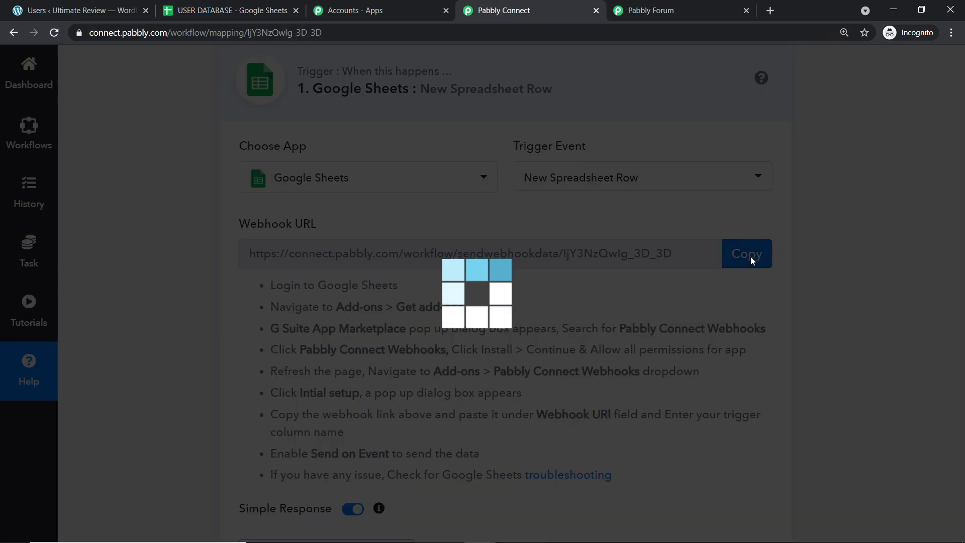
{"action": "scroll", "coordinate": [752, 260], "scroll_direction": "down", "scroll_amount": 1}
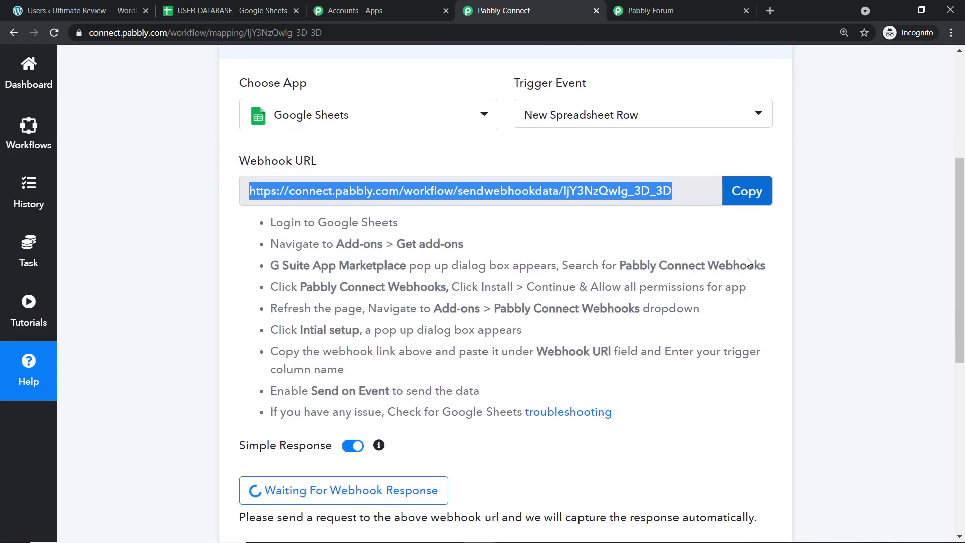
{"action": "left_click", "coordinate": [202, 4]}
{"action": "left_click", "coordinate": [391, 213]}
{"action": "right_click", "coordinate": [391, 213]}
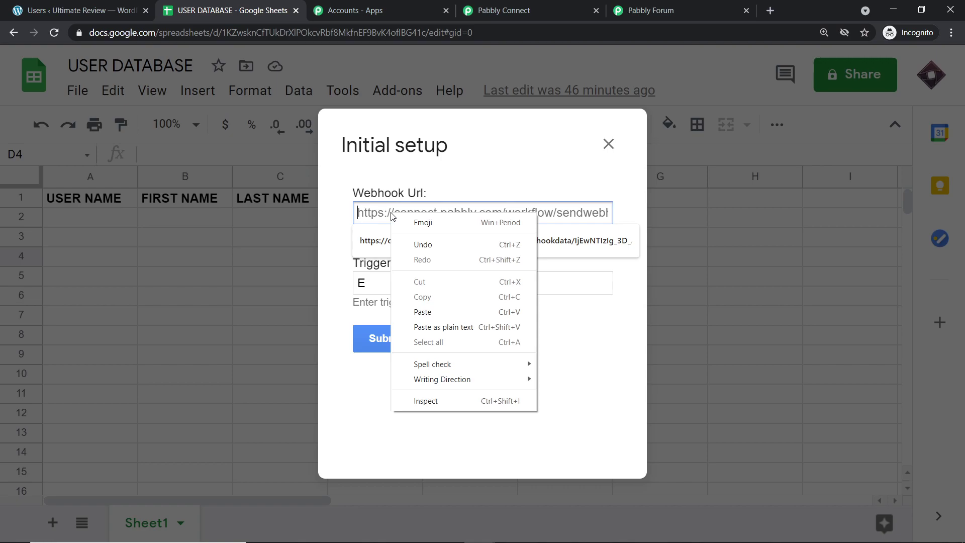
{"action": "left_click", "coordinate": [445, 312]}
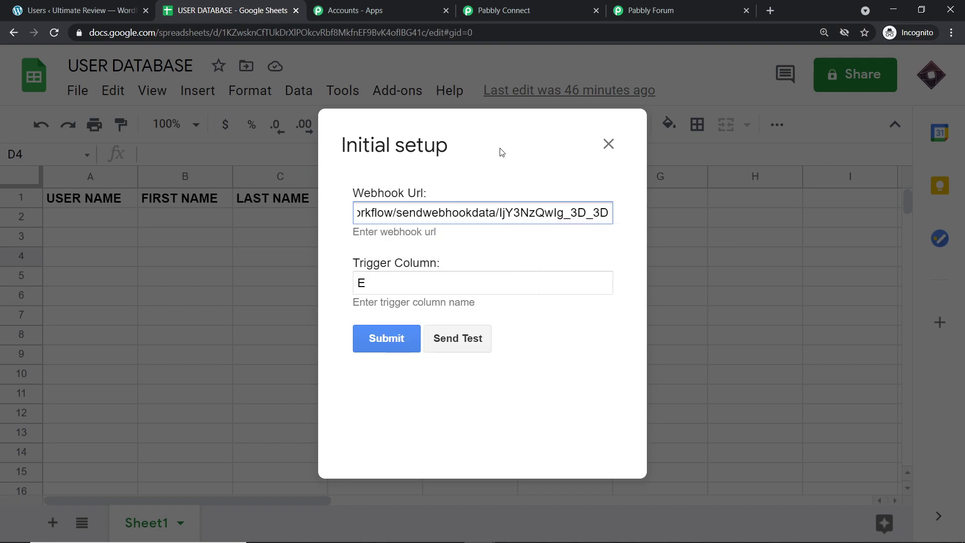
{"action": "left_click", "coordinate": [387, 342]}
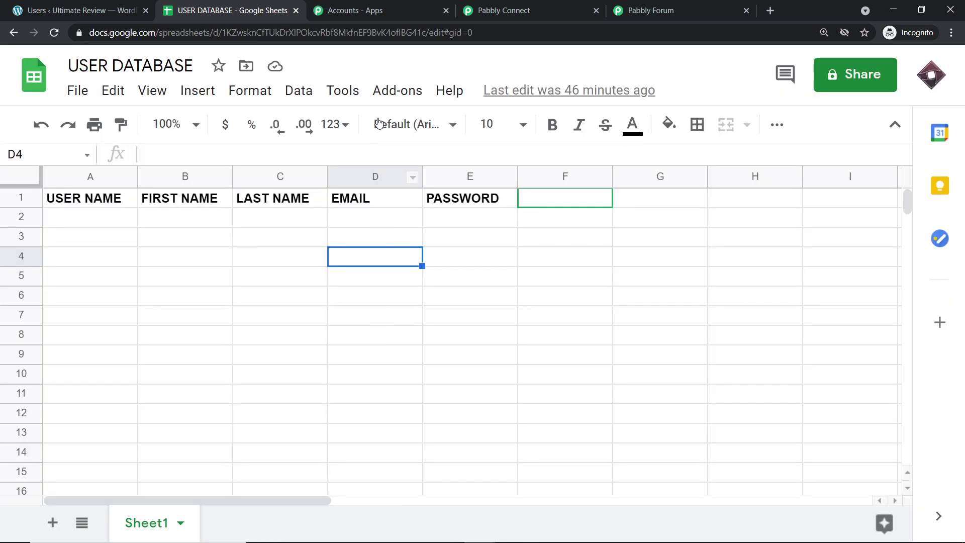
Turn on Send On Event in the Pabbly Connect Webhooks add-on
{"action": "left_click", "coordinate": [387, 104]}
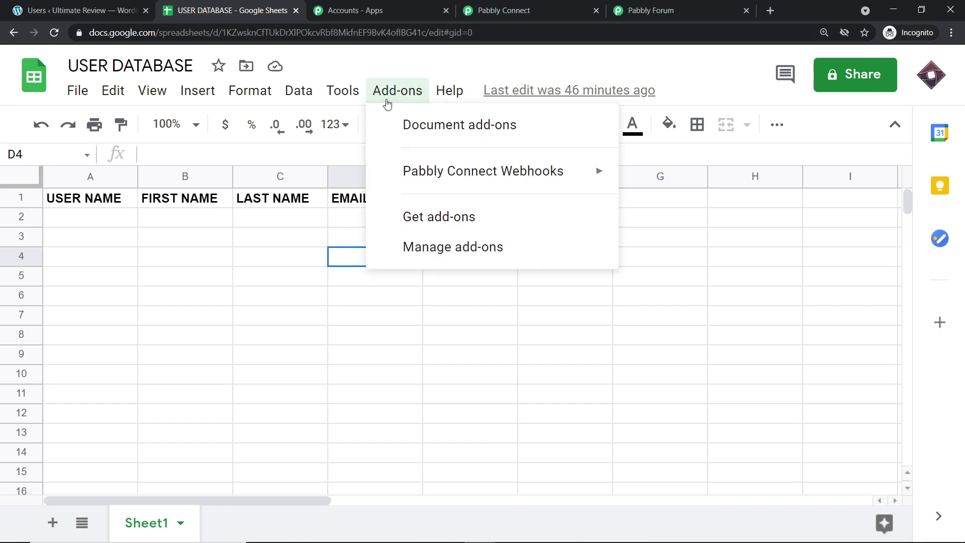
{"action": "mouse_move", "coordinate": [393, 167]}
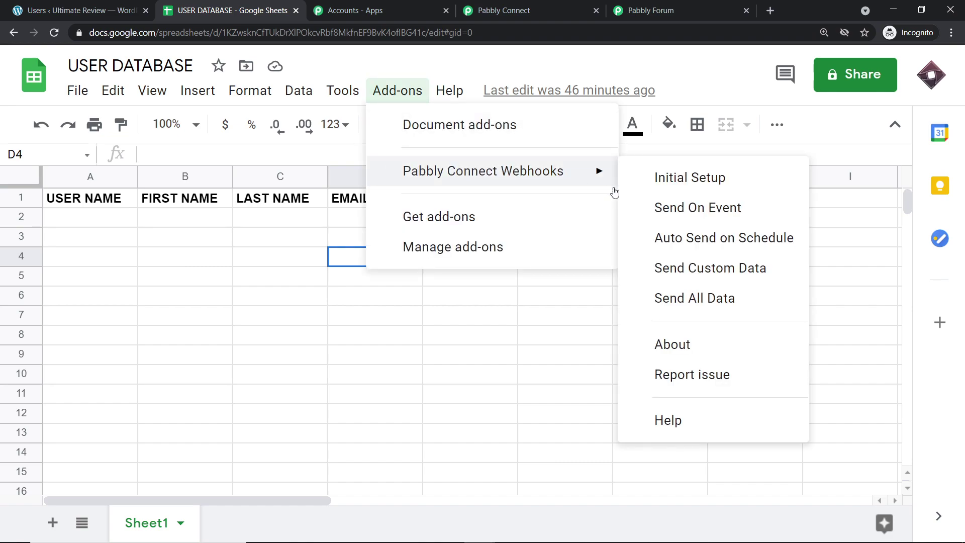
{"action": "left_click", "coordinate": [665, 214]}
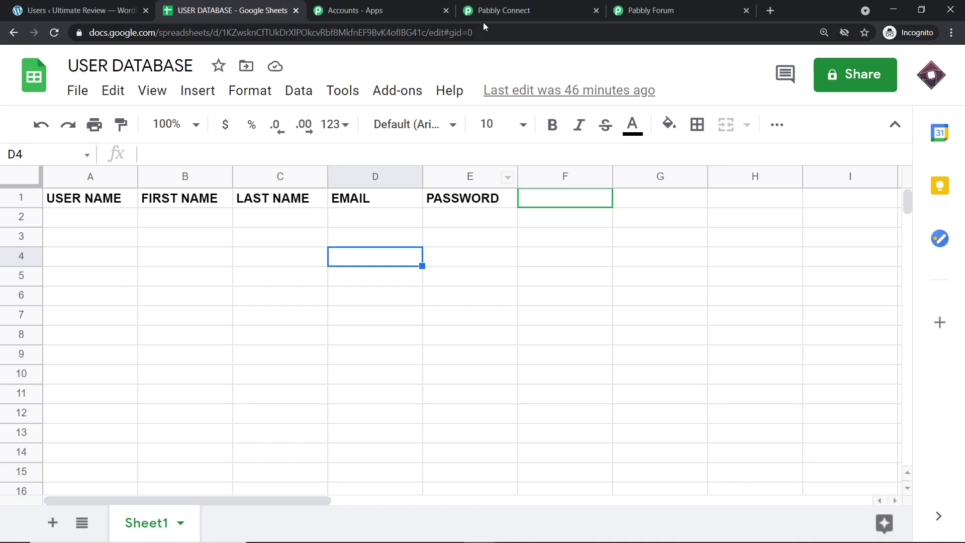
Set Pabbly Connect's trigger to wait for the webhook response, then return to the sheet
{"action": "left_click", "coordinate": [503, 10]}
{"action": "scroll", "coordinate": [514, 243], "scroll_direction": "down", "scroll_amount": 1}
{"action": "scroll", "coordinate": [514, 243], "scroll_direction": "down", "scroll_amount": 2}
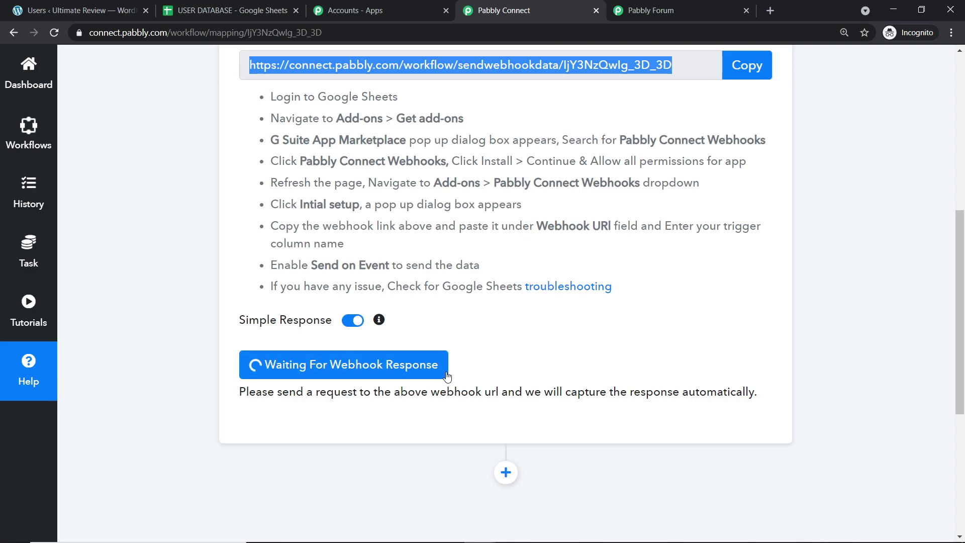
{"action": "left_click", "coordinate": [261, 366]}
{"action": "key", "text": "ctrl+2"}
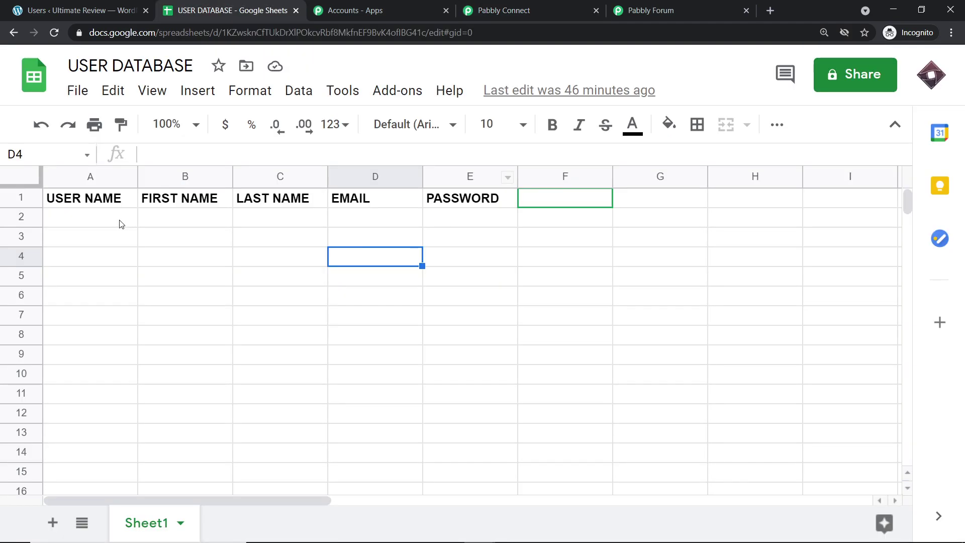
Enter the test user's username in A2 and first name in B2
{"action": "left_click", "coordinate": [107, 222]}
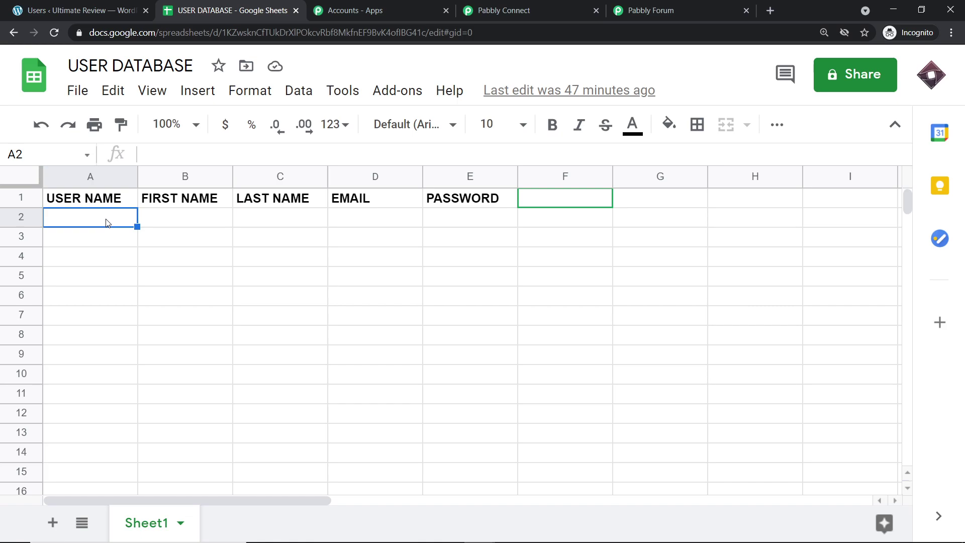
{"action": "type", "text": "ELONBILL123"}
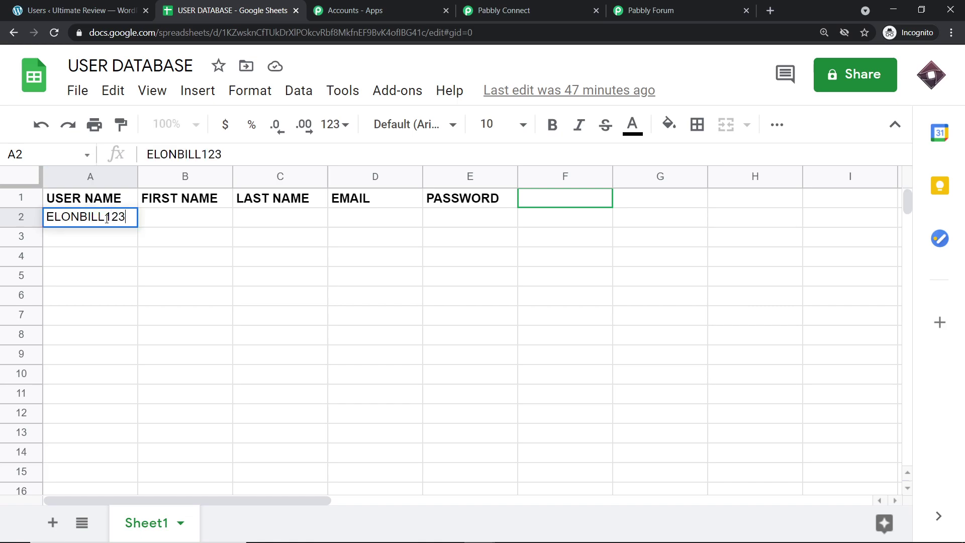
{"action": "type", "text": "T"}
{"action": "left_click", "coordinate": [186, 221]}
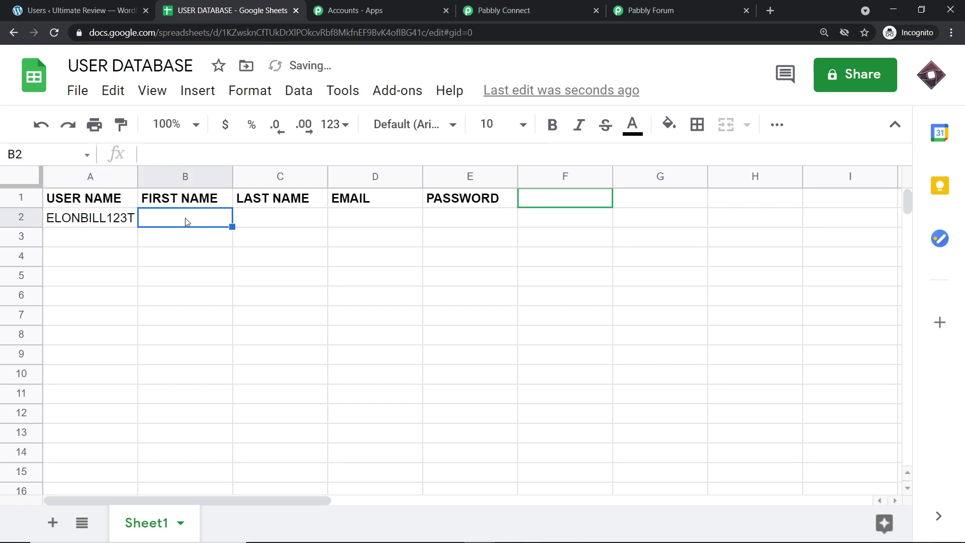
{"action": "type", "text": "MUSKY"}
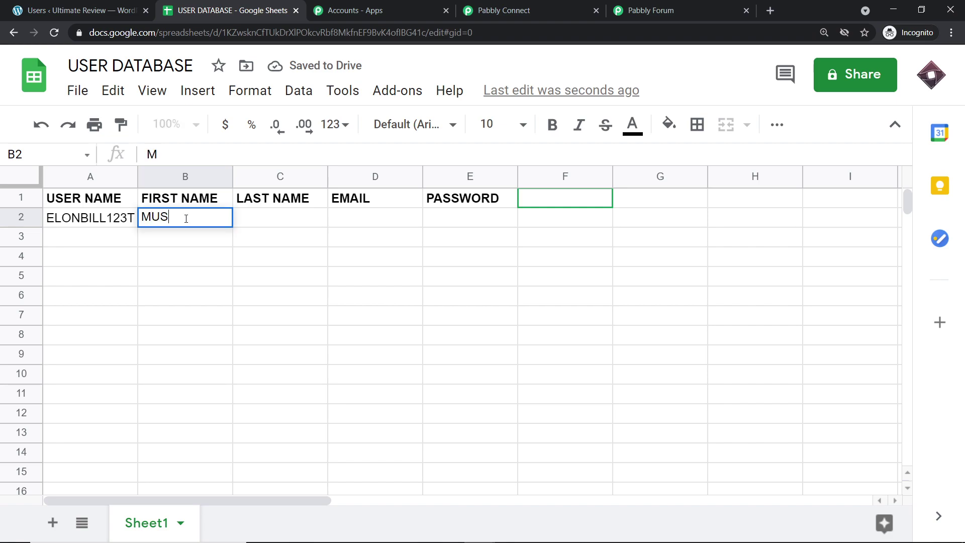
{"action": "type", "text": "LON"}
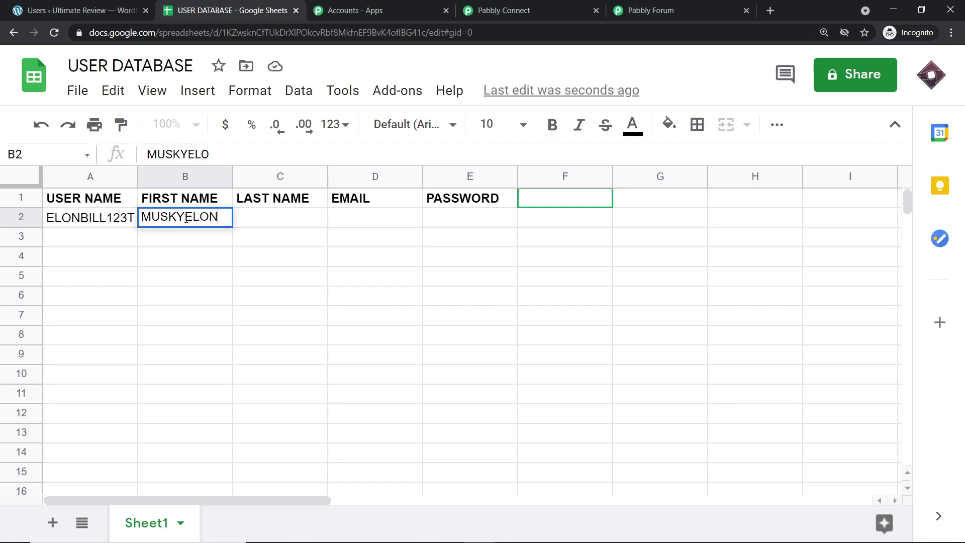
{"action": "key", "text": "BackSpace"}
{"action": "key", "text": "BackSpace"}
{"action": "key", "text": "BackSpace"}
{"action": "key", "text": "BackSpace"}
{"action": "key", "text": "BackSpace"}
{"action": "key", "text": "BackSpace"}
{"action": "key", "text": "BackSpace"}
{"action": "key", "text": "BackSpace"}
{"action": "key", "text": "BackSpace"}
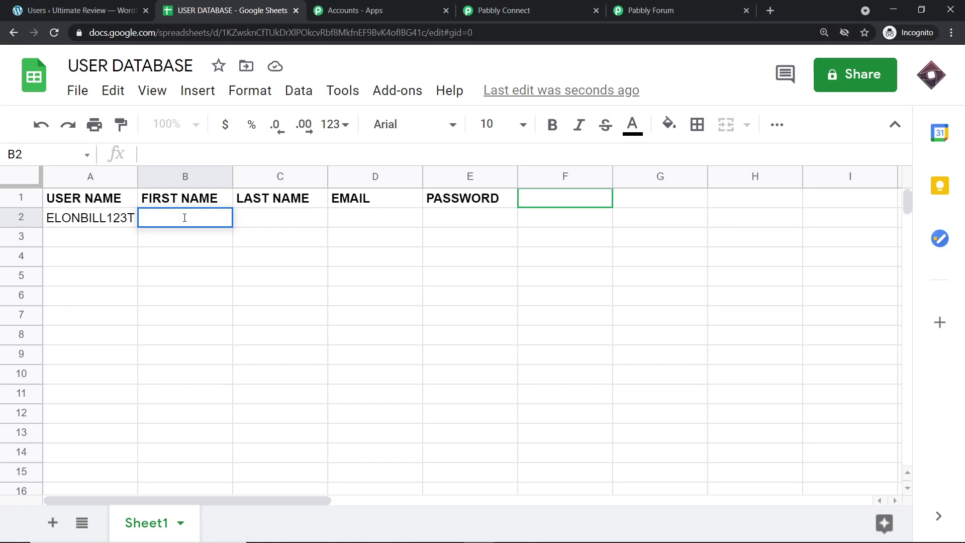
{"action": "type", "text": "DASHIE"}
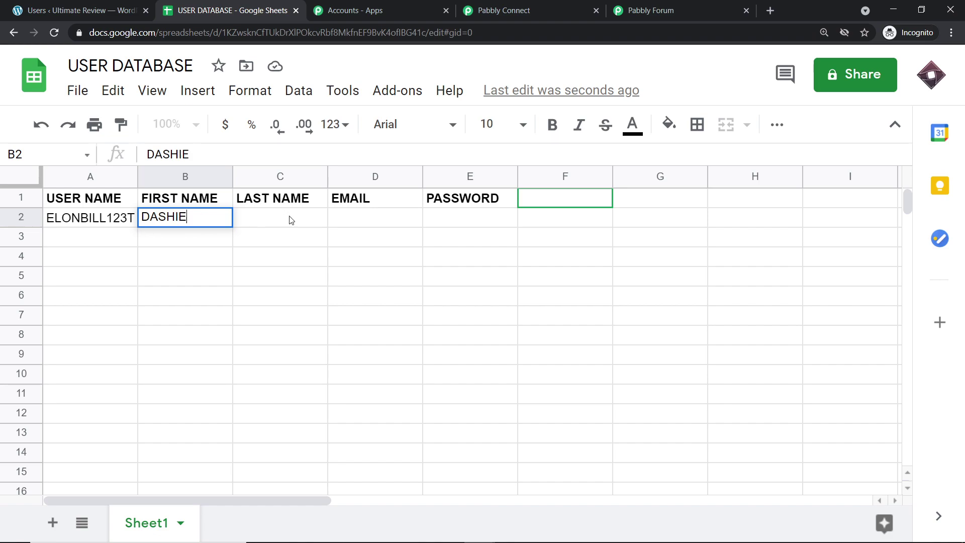
{"action": "left_click", "coordinate": [290, 220]}
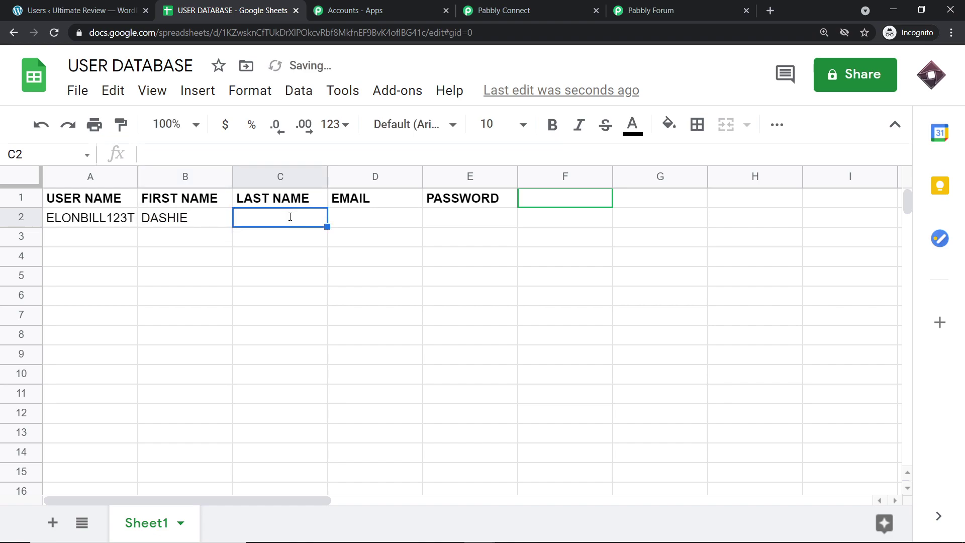
Fill C2–E2 with the user's last name, email and password
{"action": "type", "text": "ELON"}
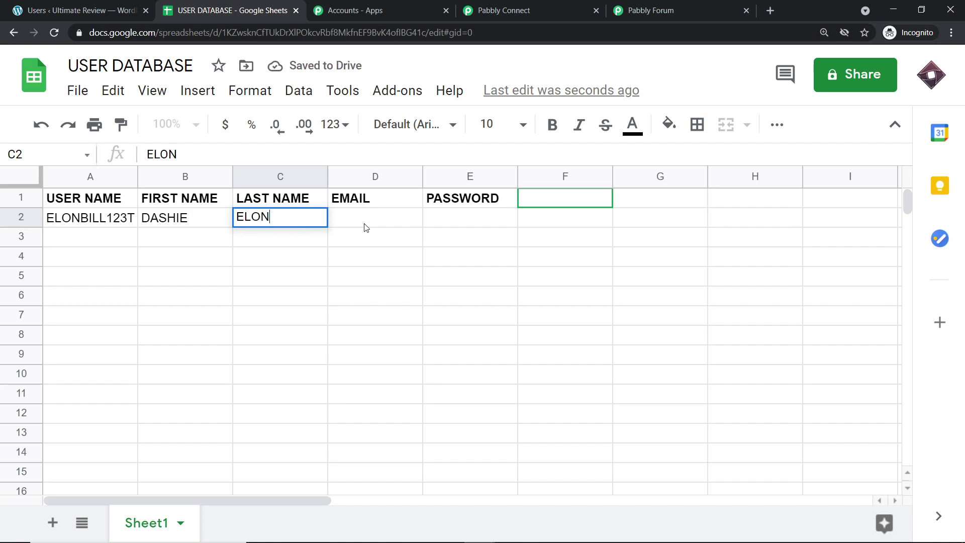
{"action": "left_click", "coordinate": [365, 227]}
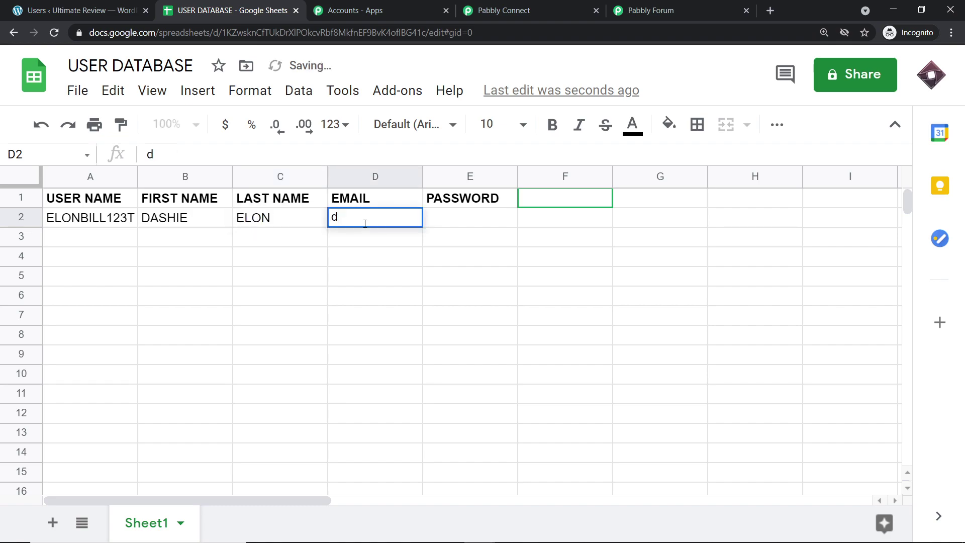
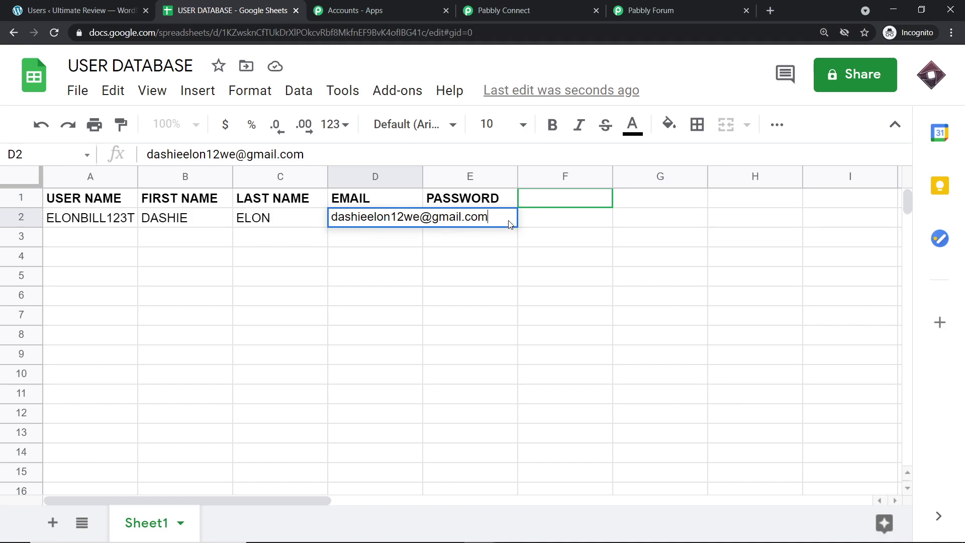
{"action": "left_click", "coordinate": [505, 203]}
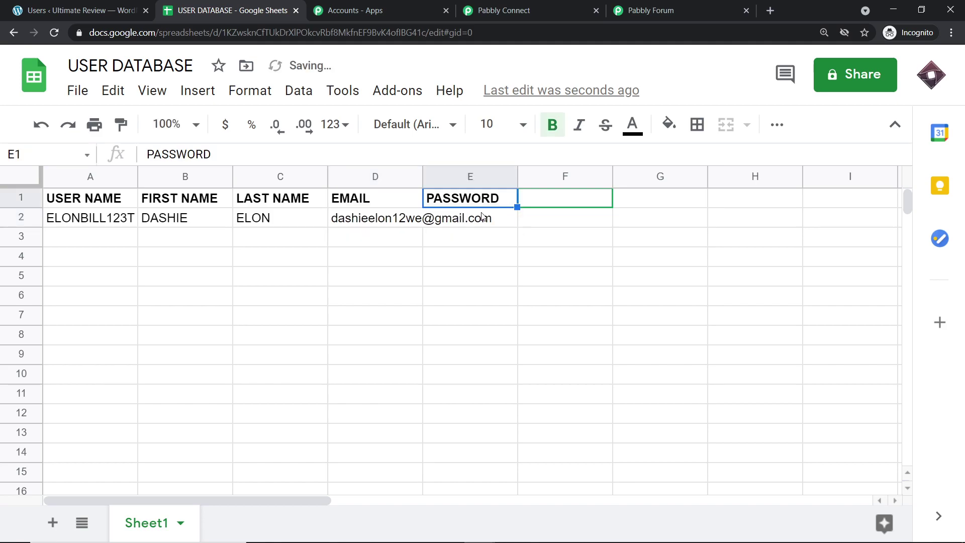
{"action": "left_click", "coordinate": [481, 218]}
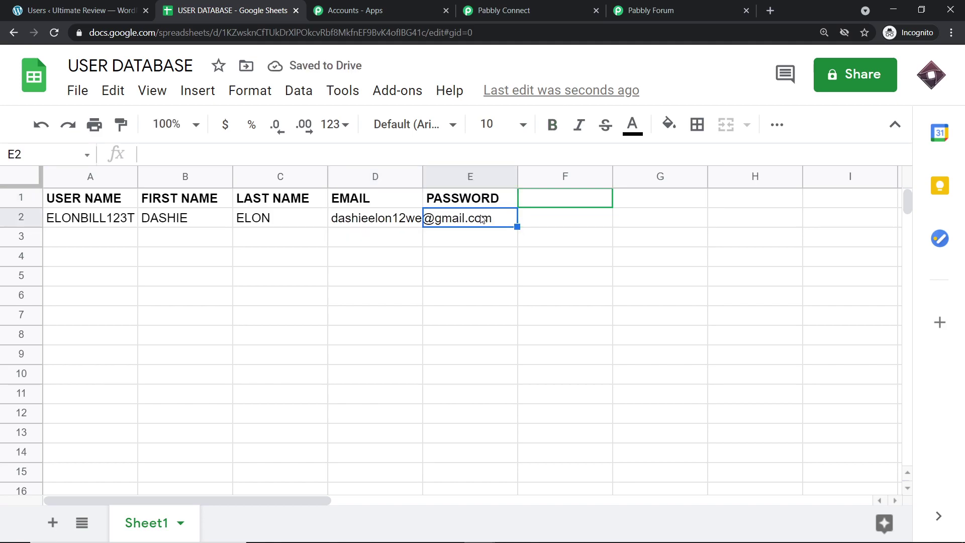
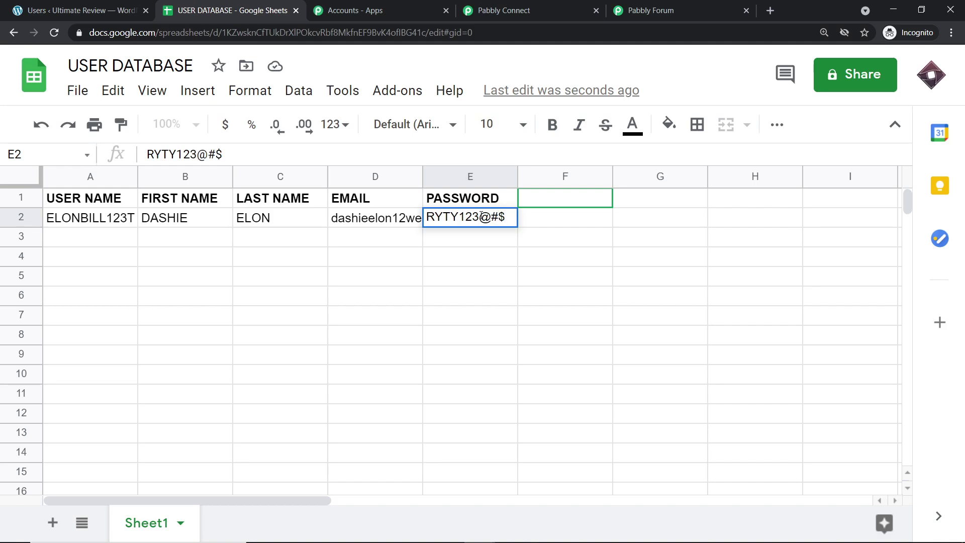
{"action": "left_click", "coordinate": [386, 247]}
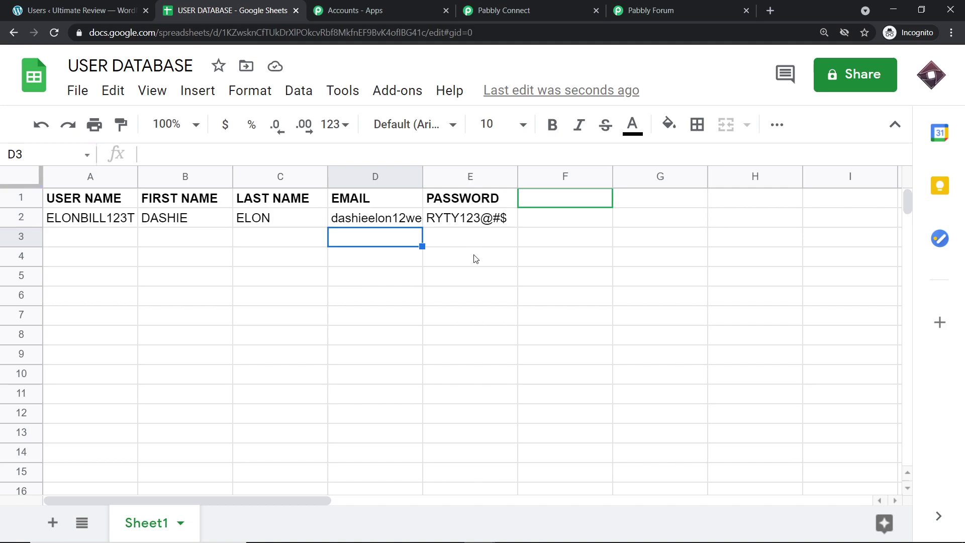
{"action": "left_click", "coordinate": [505, 10]}
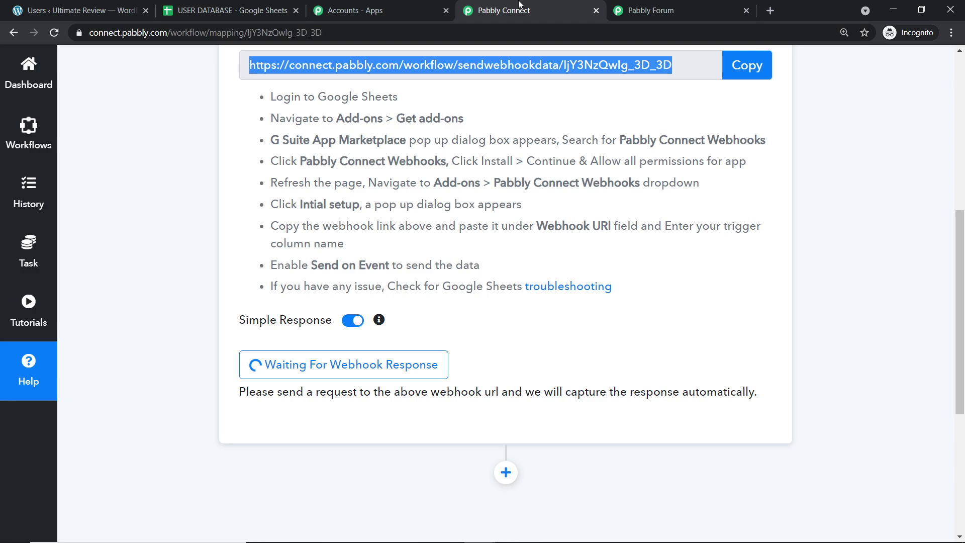
Review the captured user name, first name, last name, email and password keys and values
{"action": "scroll", "coordinate": [507, 250], "scroll_direction": "down", "scroll_amount": 4}
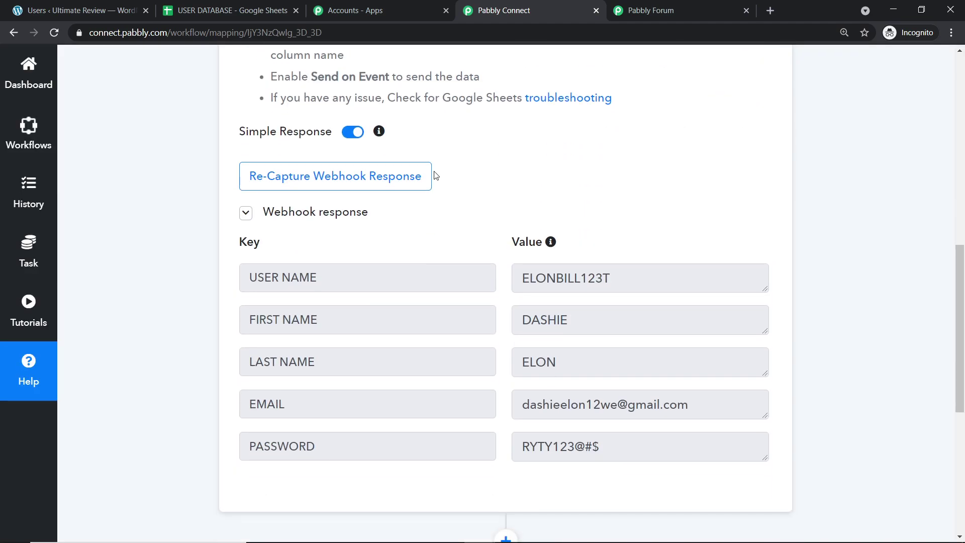
{"action": "left_click_drag", "start_coordinate": [250, 279], "coordinate": [326, 285]}
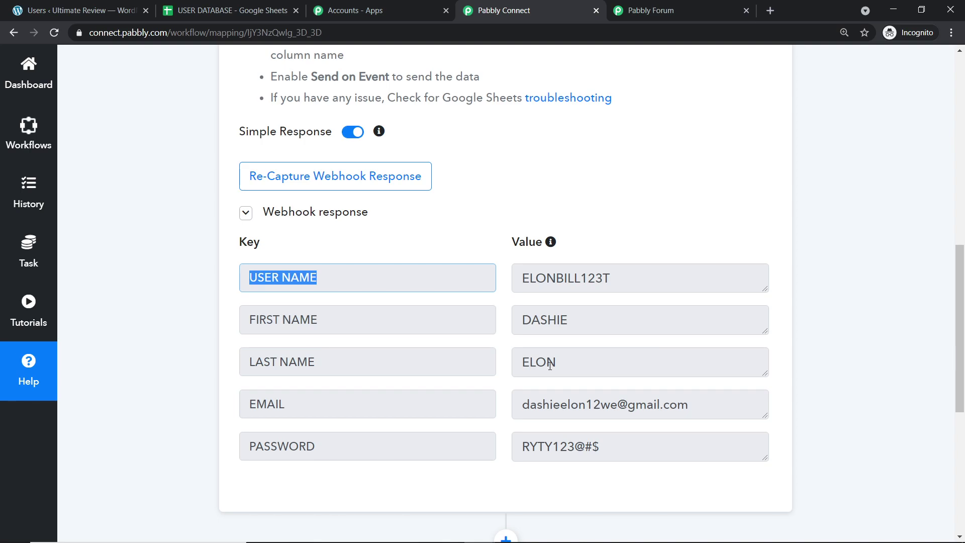
{"action": "scroll", "coordinate": [550, 365], "scroll_direction": "down", "scroll_amount": 3}
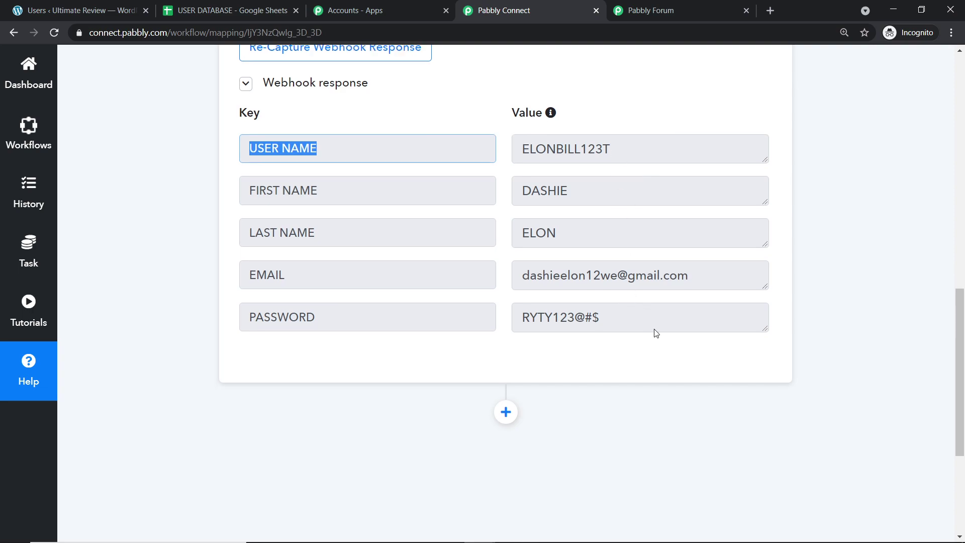
{"action": "scroll", "coordinate": [651, 329], "scroll_direction": "down", "scroll_amount": 3}
Add an action step after the trigger and choose WordPress as its app
{"action": "left_click", "coordinate": [498, 292]}
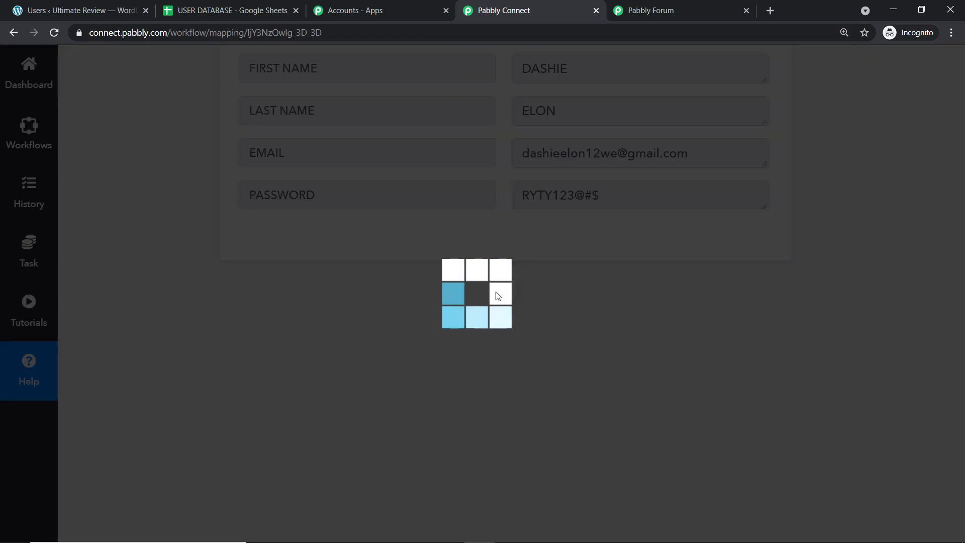
{"action": "scroll", "coordinate": [499, 304], "scroll_direction": "down", "scroll_amount": 2}
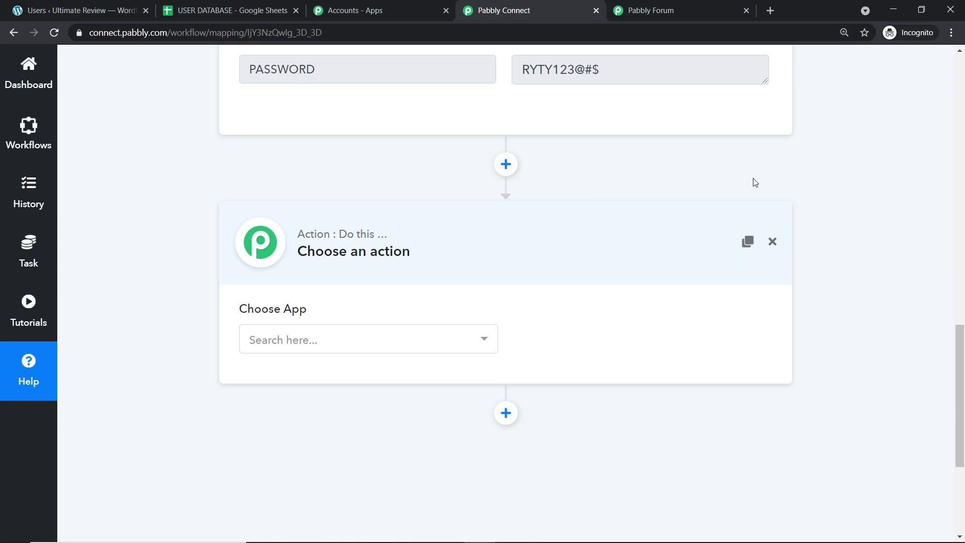
{"action": "left_click", "coordinate": [315, 342]}
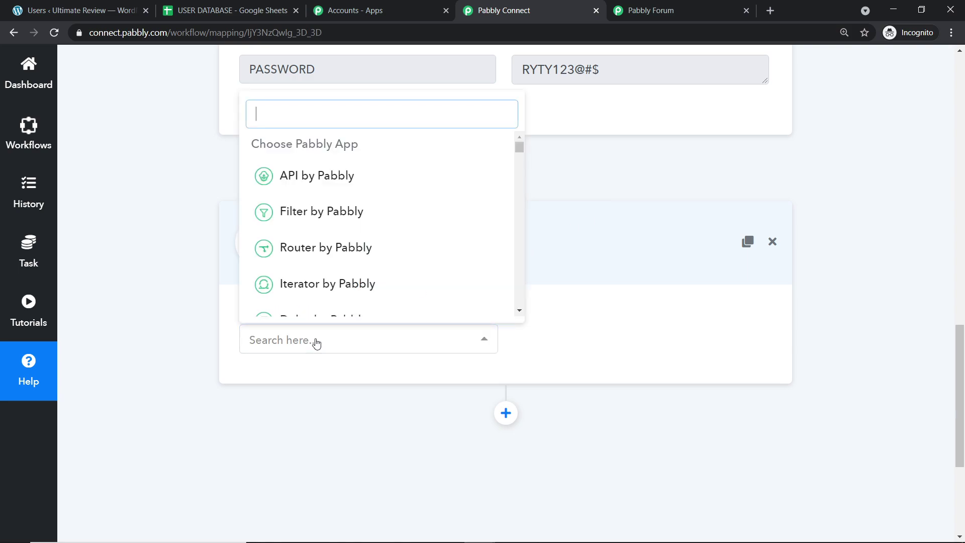
{"action": "type", "text": "WORDPR"}
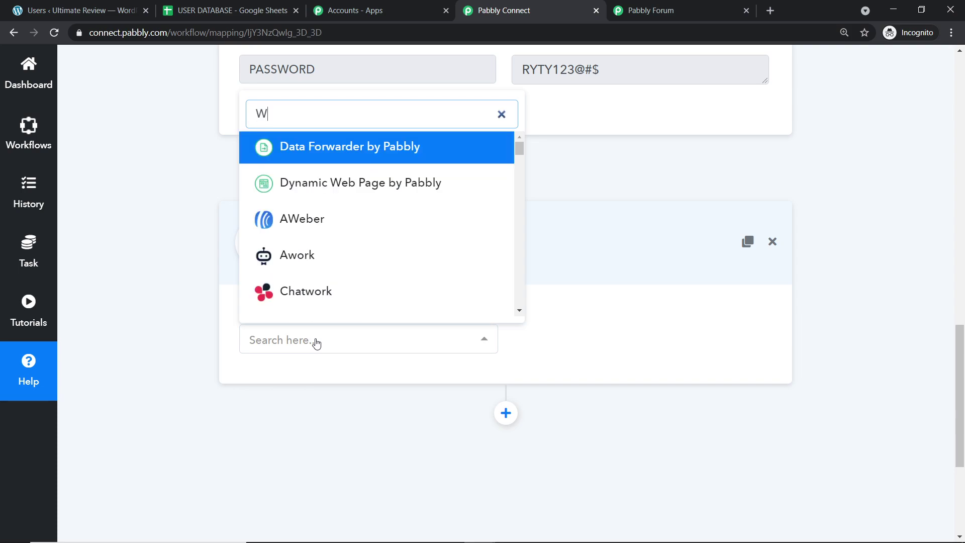
{"action": "left_click", "coordinate": [319, 307]}
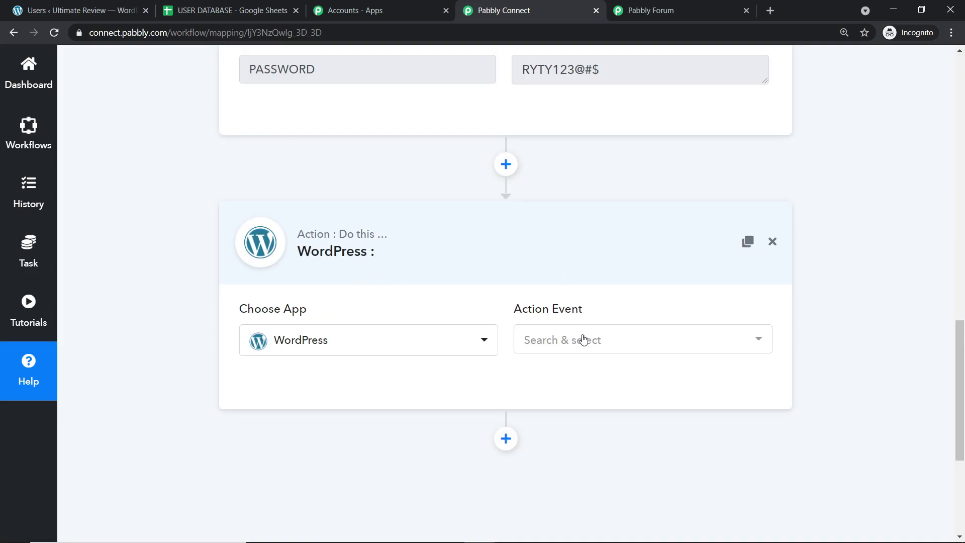
Set the WordPress action event to Create a User
{"action": "left_click", "coordinate": [583, 339]}
{"action": "scroll", "coordinate": [648, 227], "scroll_direction": "down", "scroll_amount": 3}
{"action": "scroll", "coordinate": [649, 227], "scroll_direction": "down", "scroll_amount": 2}
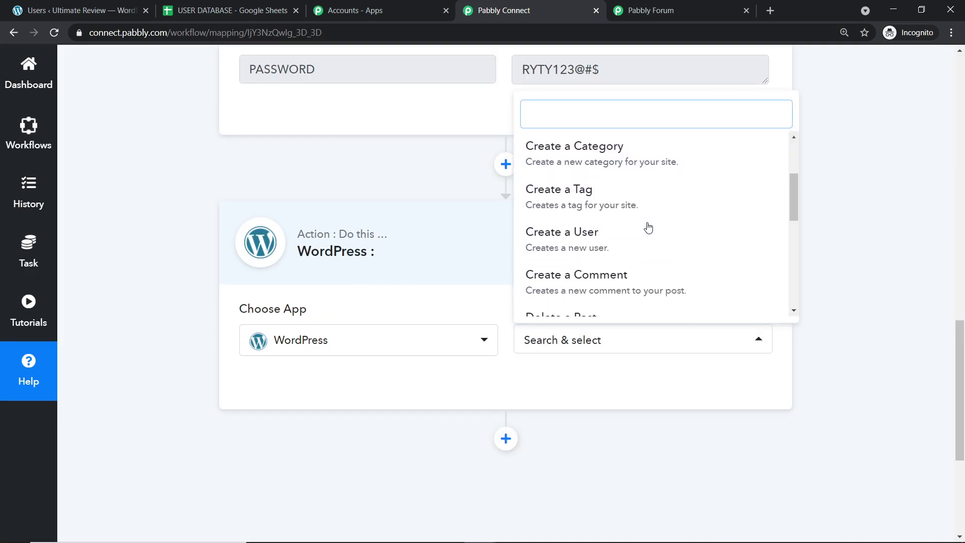
{"action": "left_click", "coordinate": [601, 230]}
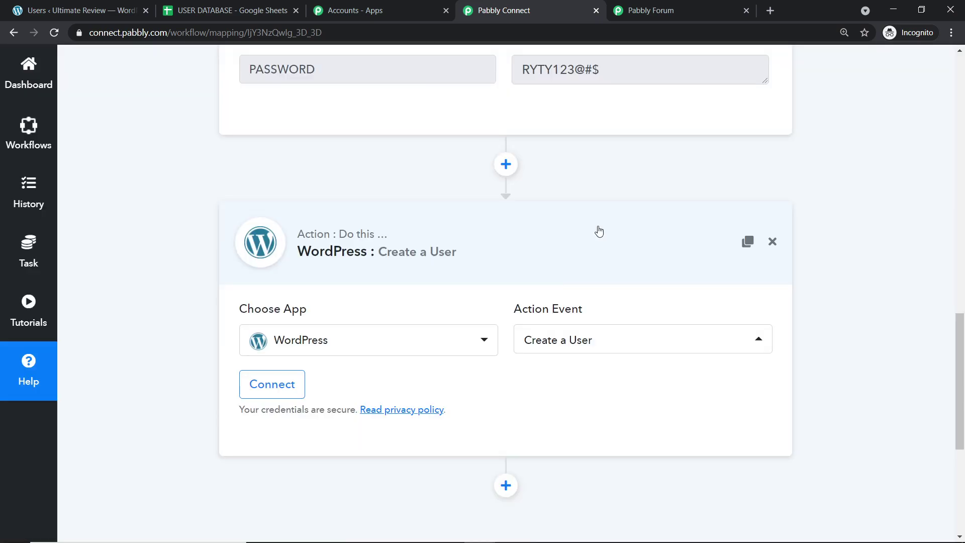
{"action": "left_click", "coordinate": [577, 335]}
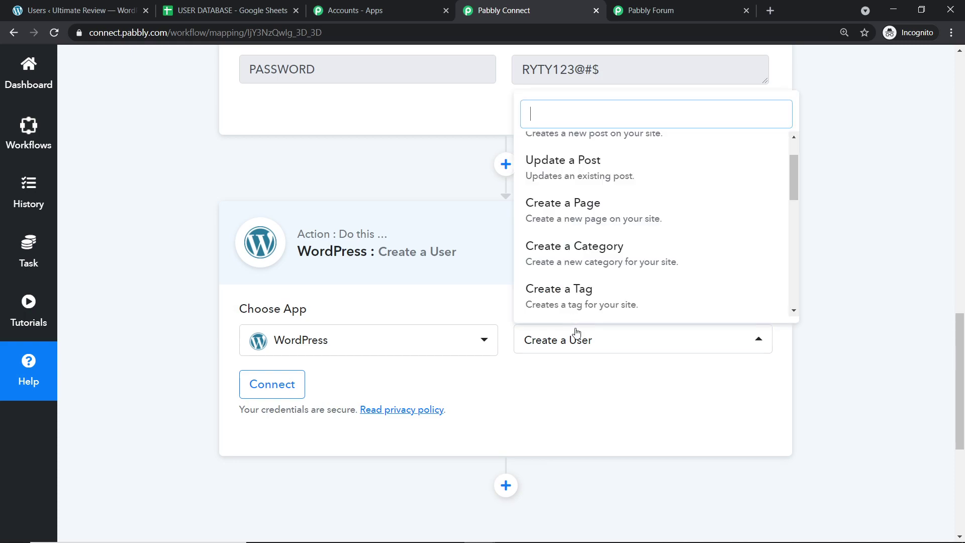
{"action": "scroll", "coordinate": [587, 247], "scroll_direction": "down", "scroll_amount": 3}
{"action": "scroll", "coordinate": [590, 251], "scroll_direction": "down", "scroll_amount": 1}
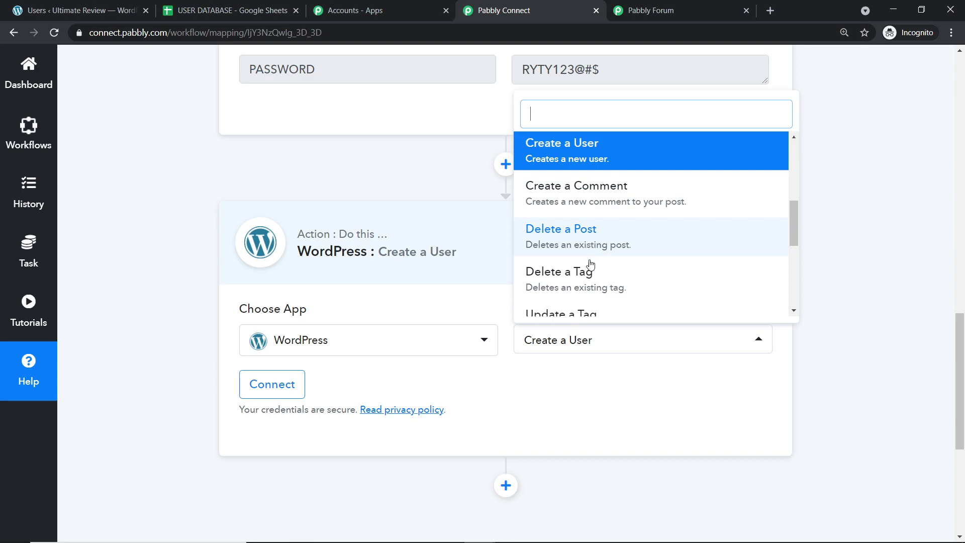
{"action": "left_click", "coordinate": [589, 406]}
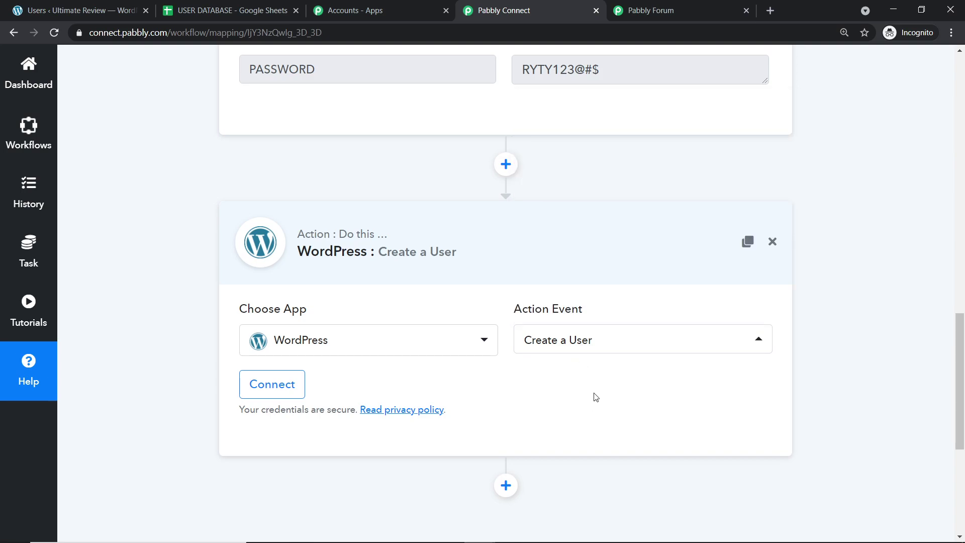
Back on the workflow mapping page, start connecting a new WordPress account
{"action": "left_click", "coordinate": [653, 4]}
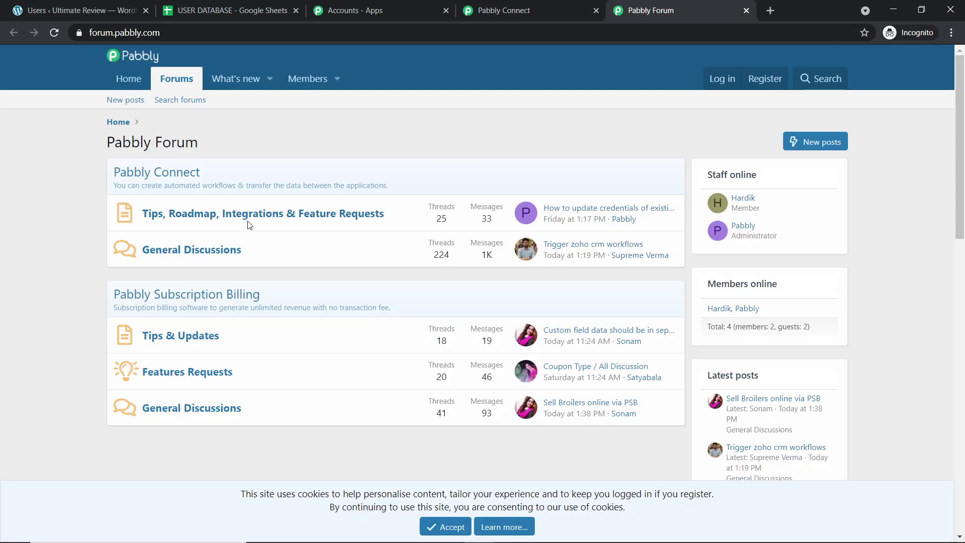
{"action": "left_click", "coordinate": [538, 4]}
{"action": "left_click", "coordinate": [286, 388]}
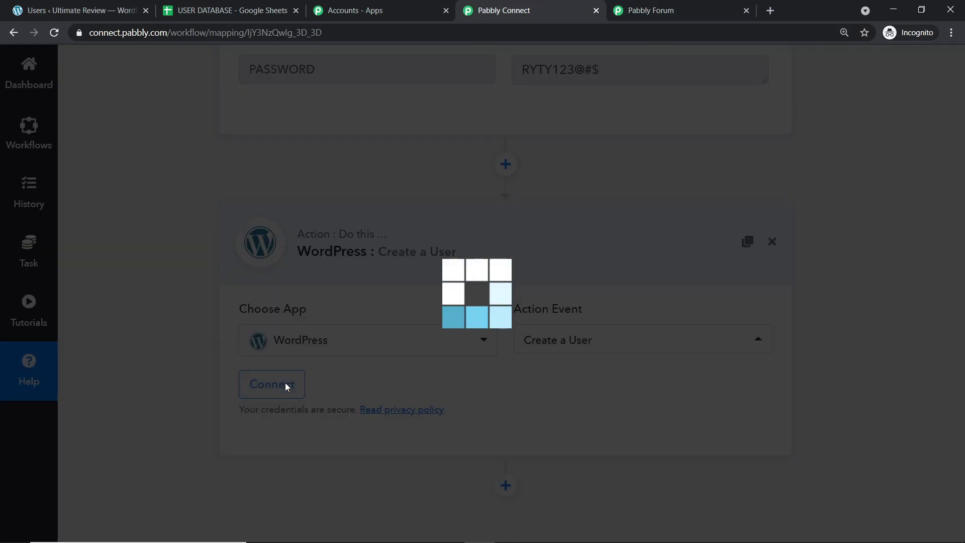
{"action": "scroll", "coordinate": [491, 251], "scroll_direction": "down", "scroll_amount": 3}
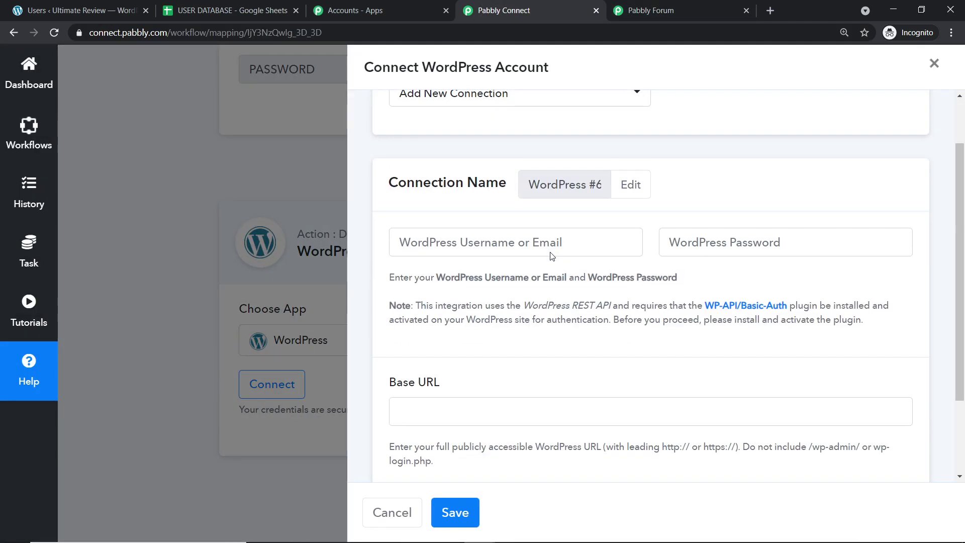
Enter the WordPress admin username and the account password in the connection form
{"action": "left_click", "coordinate": [478, 184]}
{"action": "left_click", "coordinate": [732, 188]}
{"action": "left_click", "coordinate": [395, 362]}
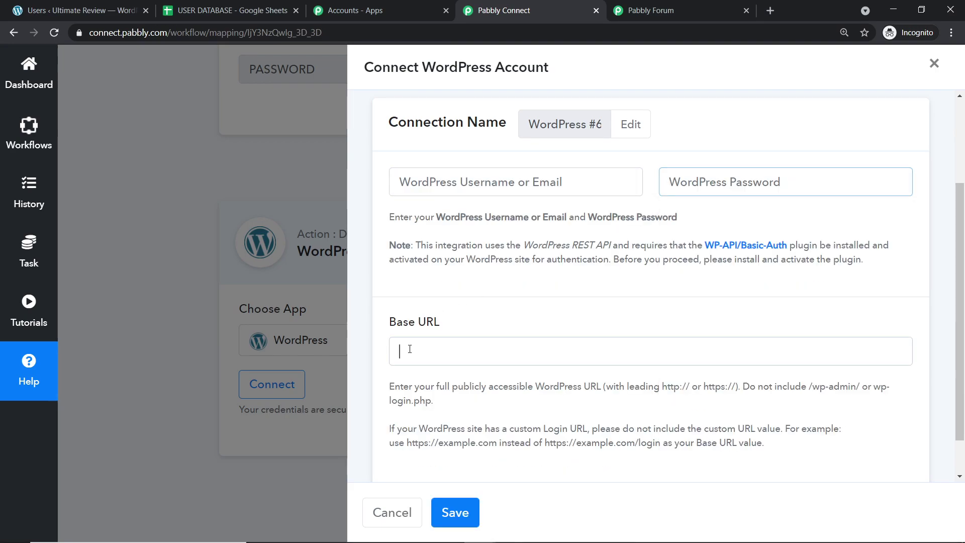
{"action": "left_click", "coordinate": [479, 185]}
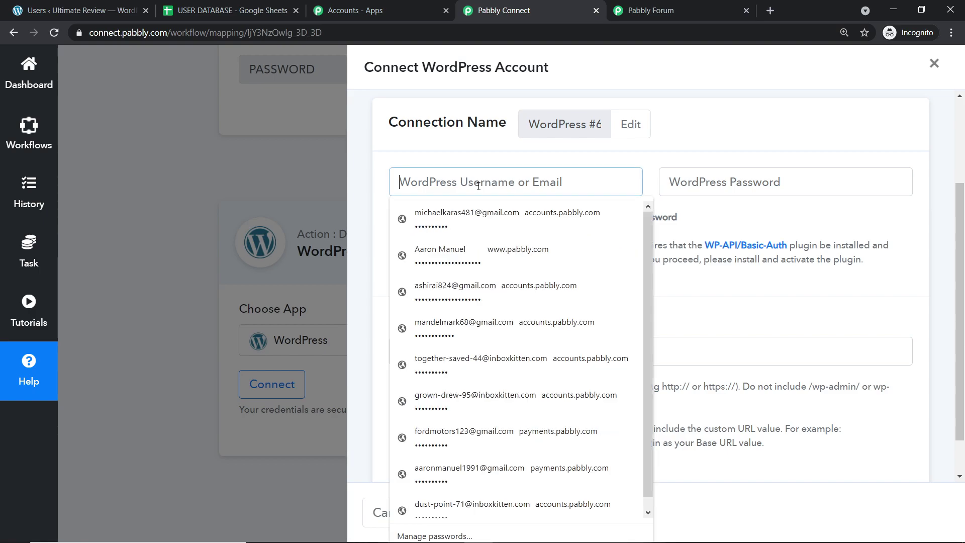
{"action": "type", "text": "admi"}
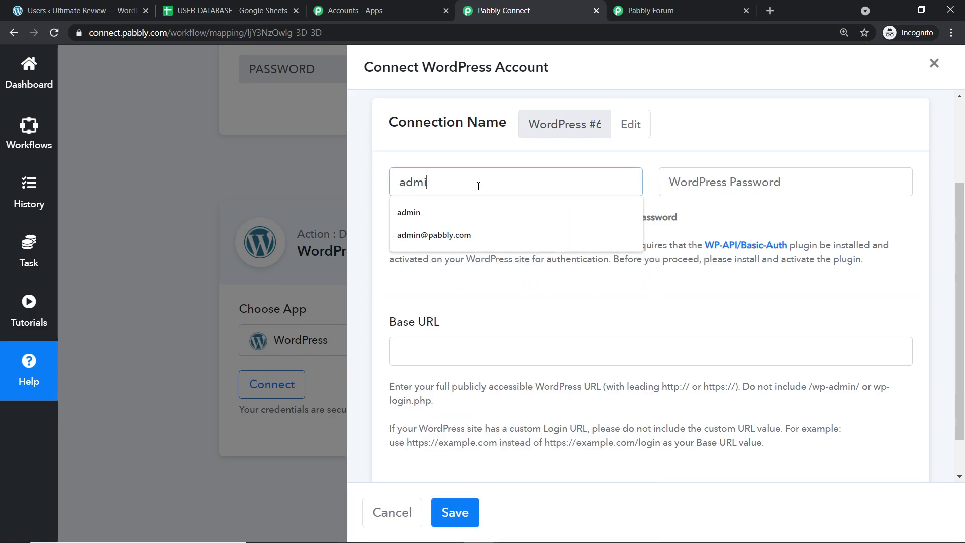
{"action": "type", "text": "n"}
{"action": "left_click", "coordinate": [715, 186]}
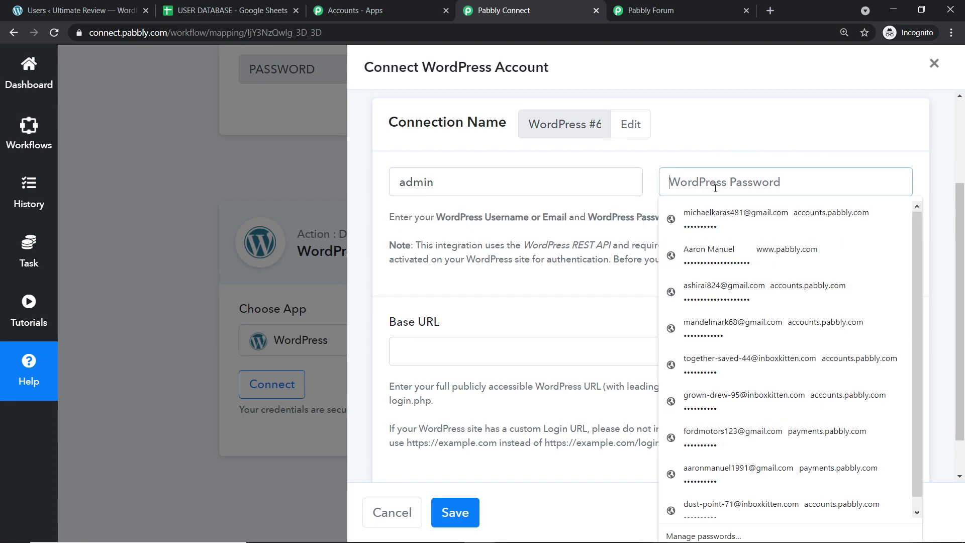
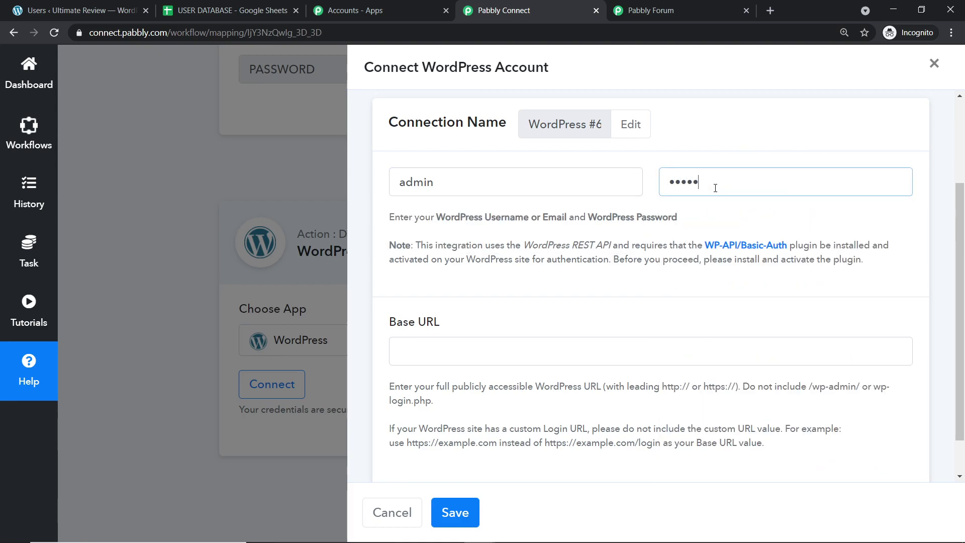
{"action": "left_click", "coordinate": [604, 285]}
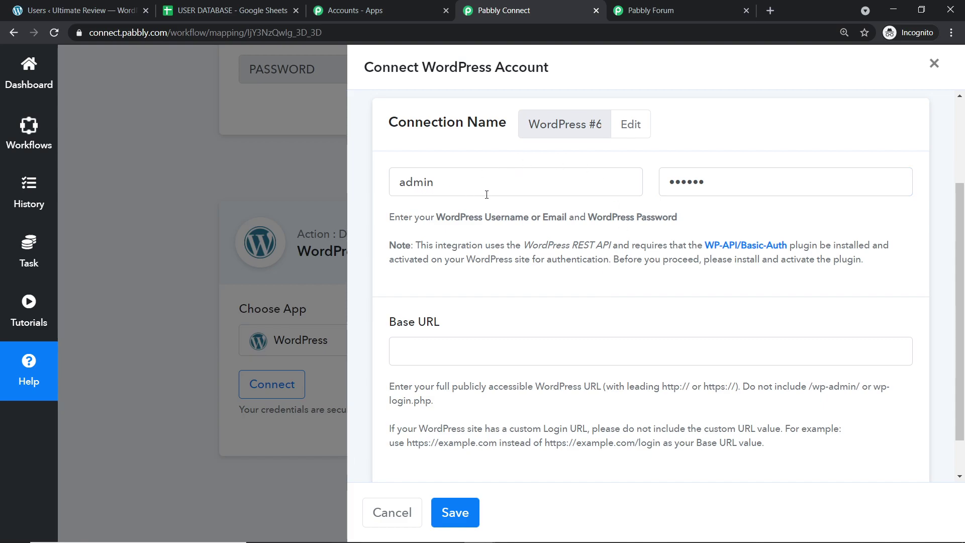
{"action": "scroll", "coordinate": [471, 226], "scroll_direction": "down", "scroll_amount": 2}
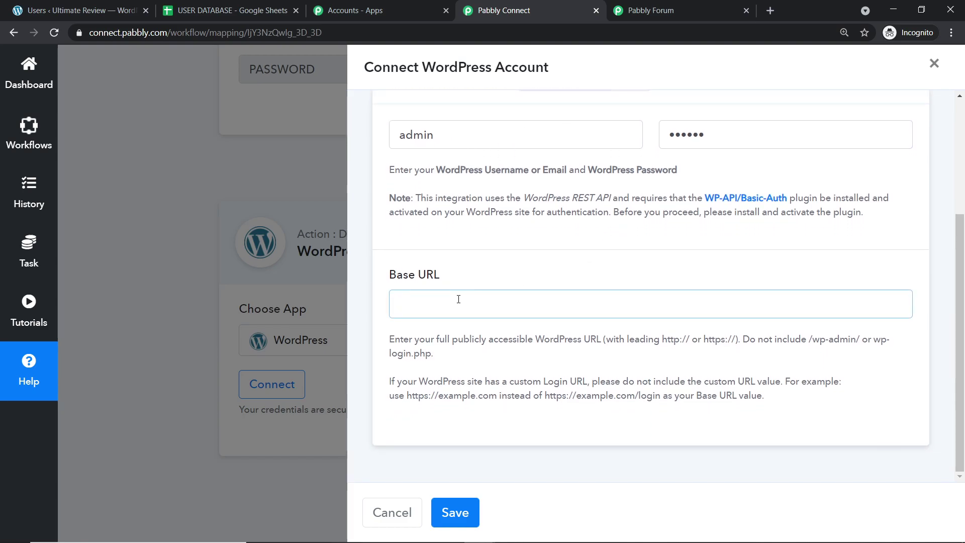
{"action": "left_click", "coordinate": [94, 4]}
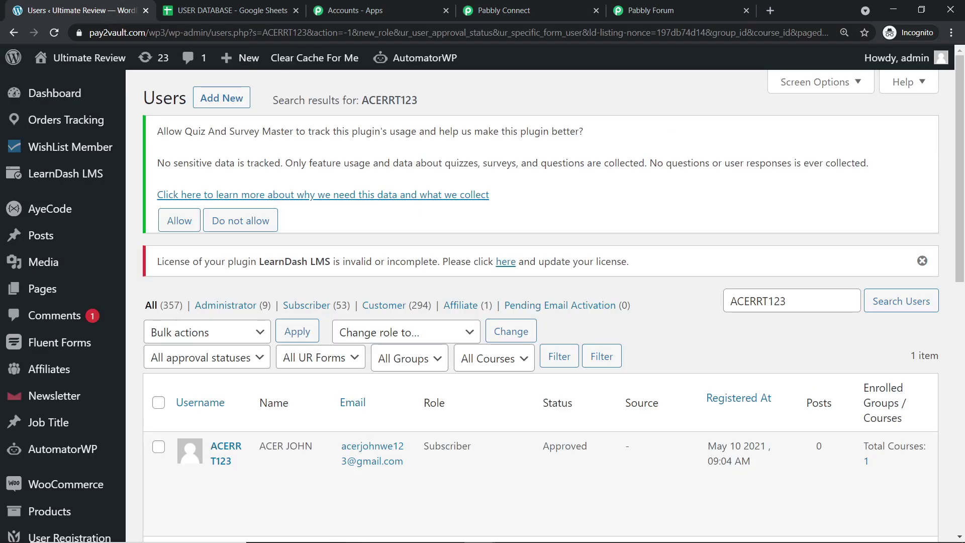
{"action": "left_click_drag", "start_coordinate": [194, 32], "coordinate": [118, 32]}
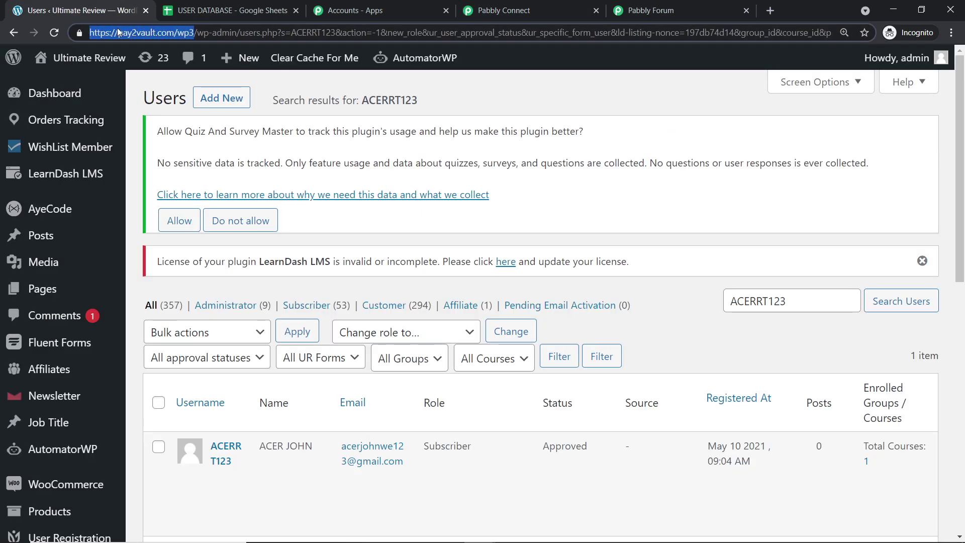
{"action": "right_click", "coordinate": [123, 31]}
{"action": "left_click", "coordinate": [161, 100]}
{"action": "left_click", "coordinate": [490, 4]}
{"action": "left_click", "coordinate": [455, 306]}
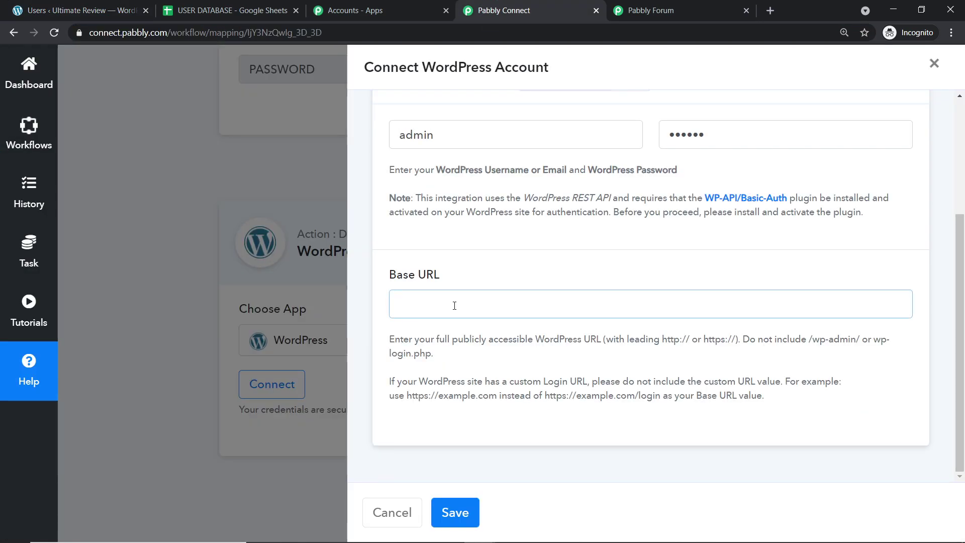
{"action": "key", "text": "ctrl+v"}
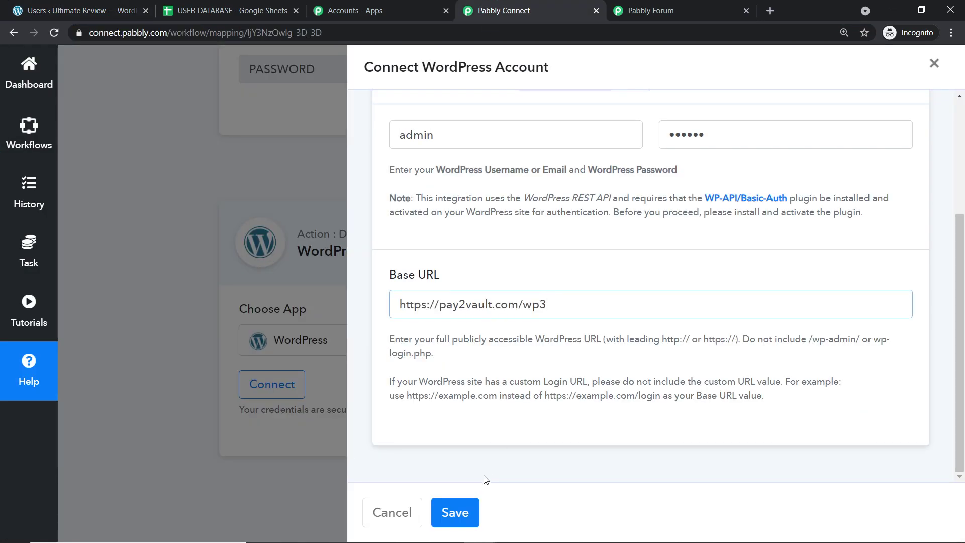
{"action": "left_click", "coordinate": [455, 512]}
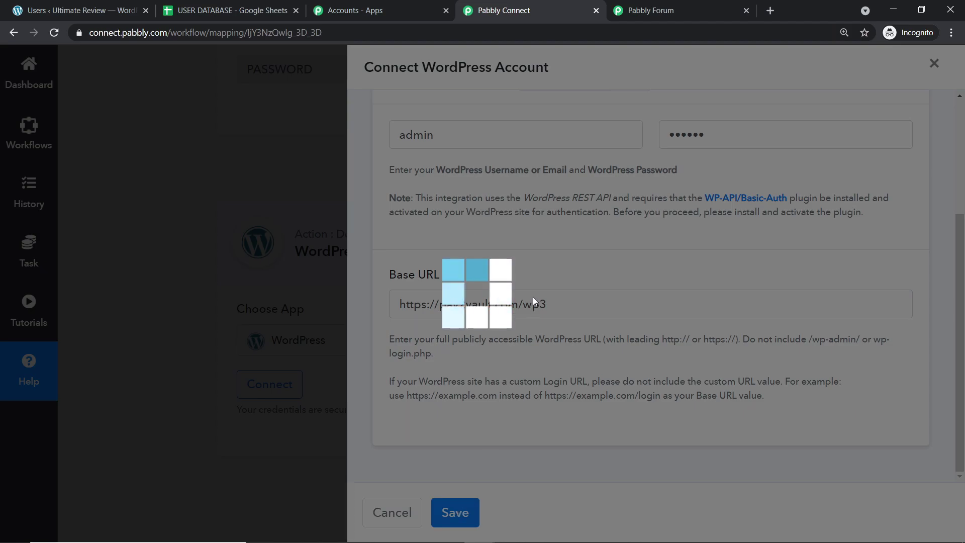
Scroll through the new Email Address, Username, Password and other Create a User fields
{"action": "scroll", "coordinate": [547, 280], "scroll_direction": "down", "scroll_amount": 9}
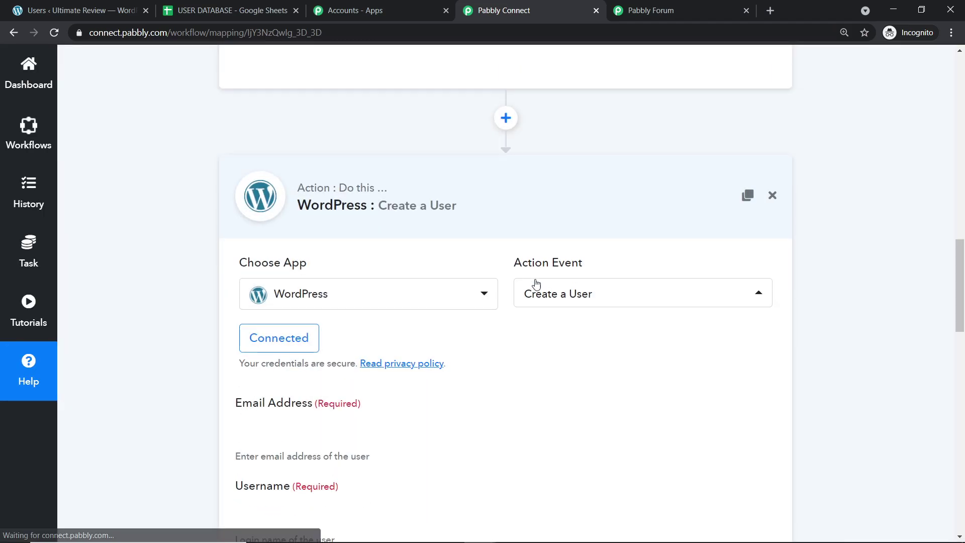
{"action": "scroll", "coordinate": [493, 266], "scroll_direction": "down", "scroll_amount": 10}
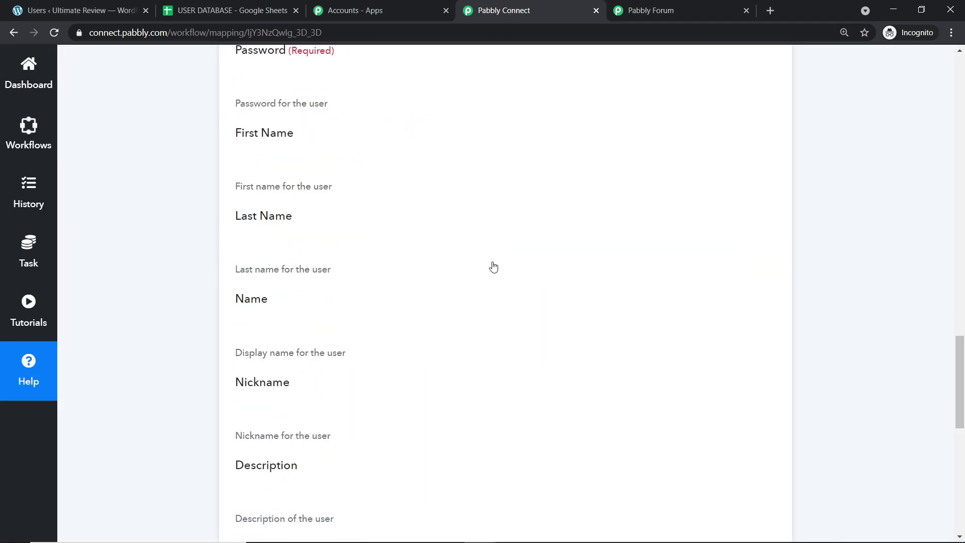
{"action": "scroll", "coordinate": [494, 270], "scroll_direction": "up", "scroll_amount": 4}
{"action": "scroll", "coordinate": [494, 270], "scroll_direction": "up", "scroll_amount": 12}
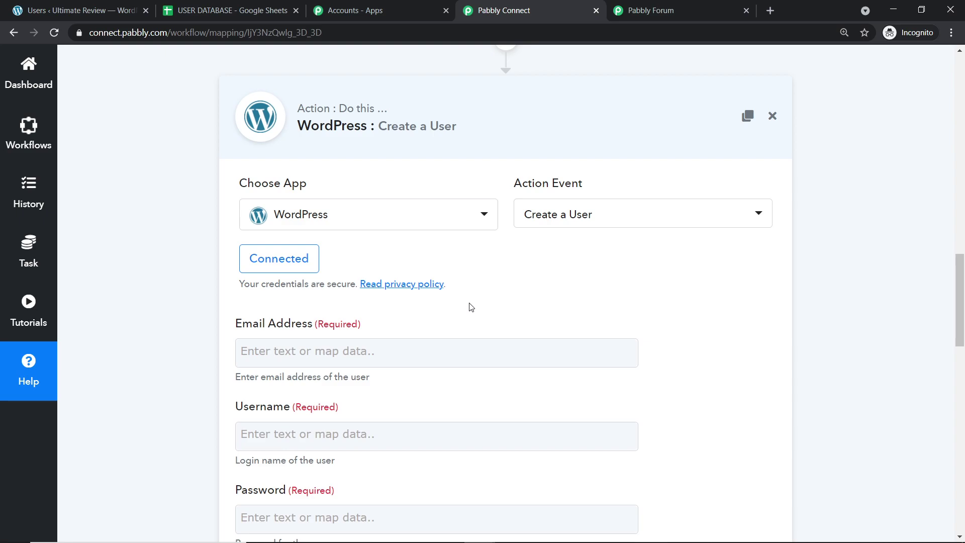
{"action": "scroll", "coordinate": [469, 308], "scroll_direction": "down", "scroll_amount": 2}
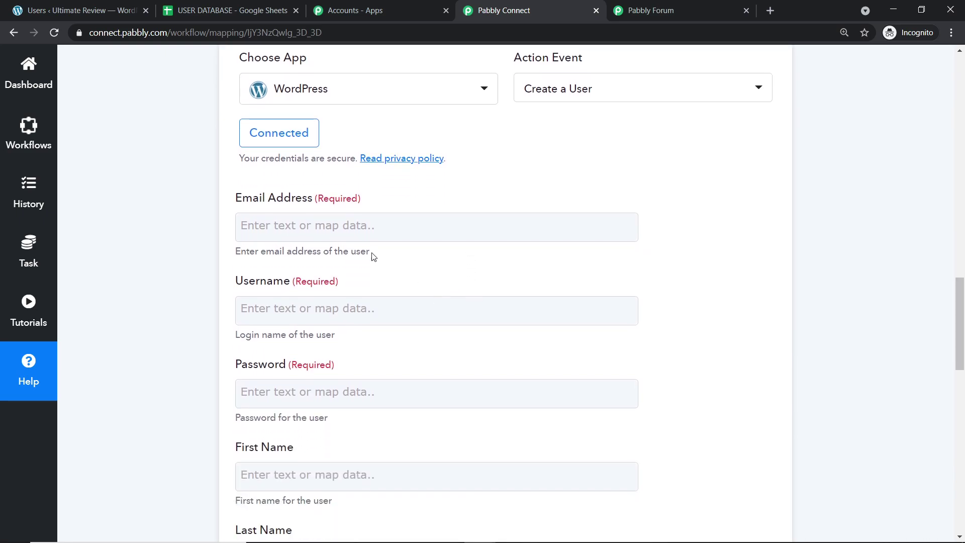
Map the sheet's EMAIL into Email Address and USER NAME into Username
{"action": "left_click", "coordinate": [254, 224]}
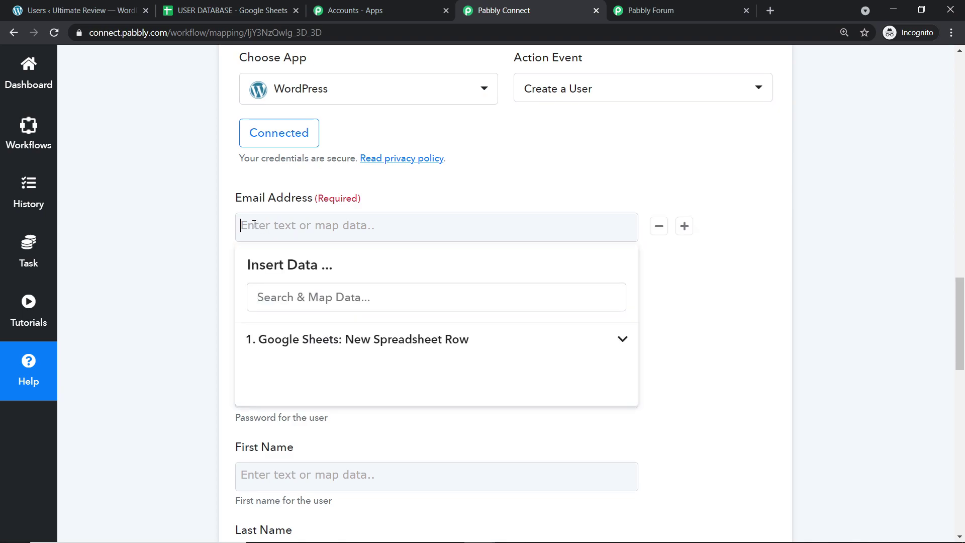
{"action": "left_click", "coordinate": [327, 344]}
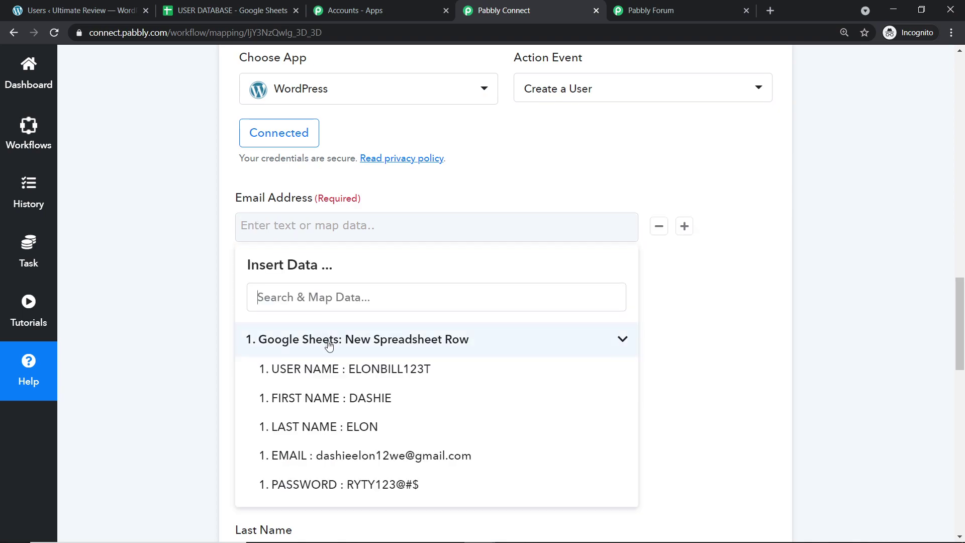
{"action": "left_click", "coordinate": [327, 458]}
{"action": "left_click", "coordinate": [772, 214]}
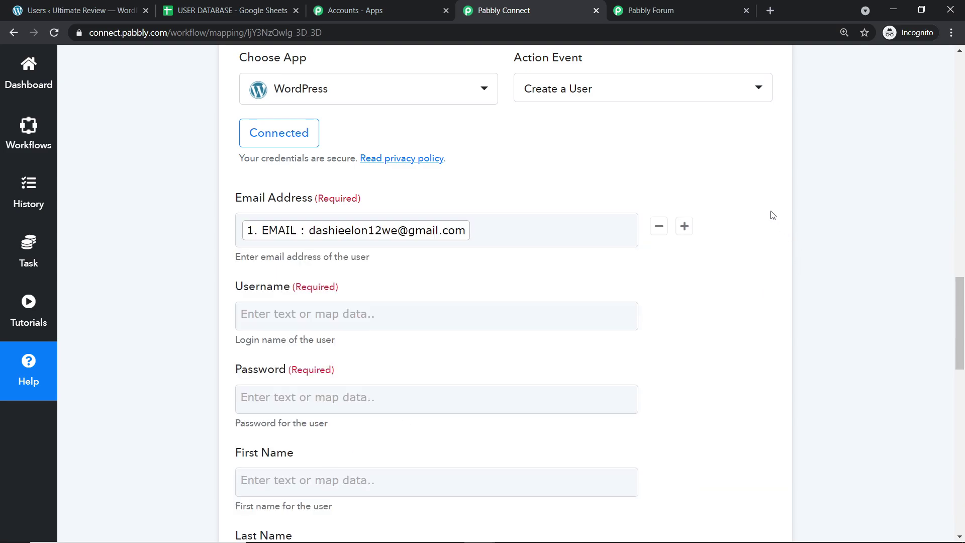
{"action": "left_click", "coordinate": [319, 313]}
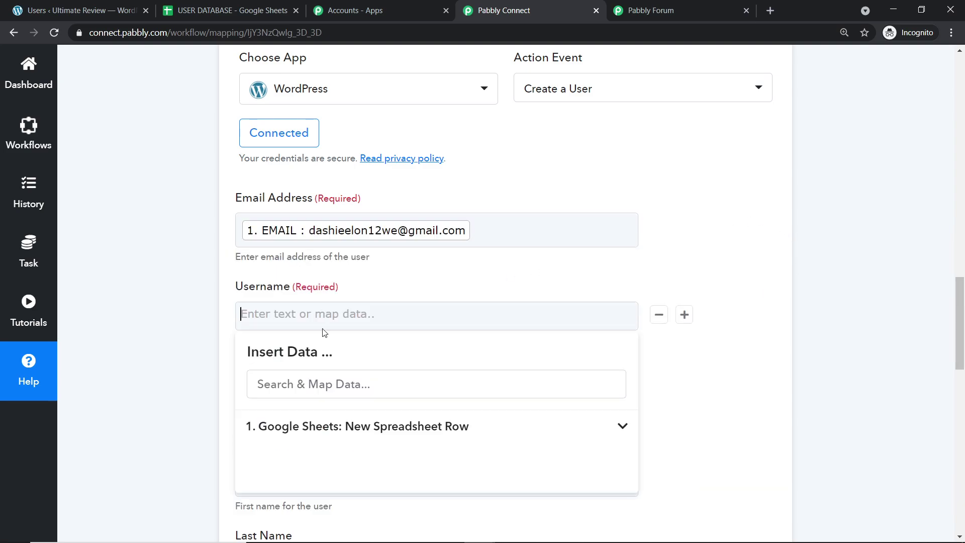
{"action": "left_click", "coordinate": [346, 426]}
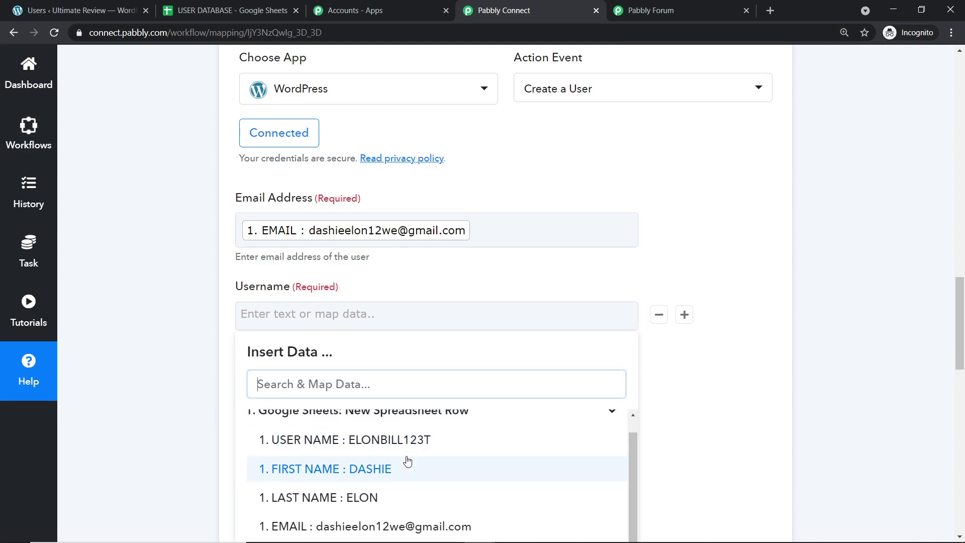
{"action": "left_click", "coordinate": [407, 440]}
{"action": "left_click", "coordinate": [785, 272]}
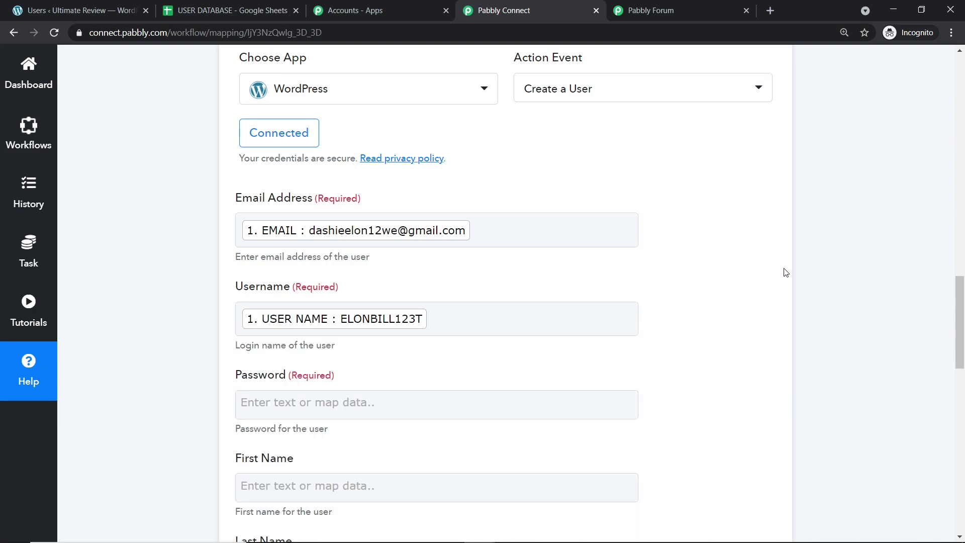
Map the sheet's PASSWORD column into the Password field
{"action": "scroll", "coordinate": [786, 272], "scroll_direction": "down", "scroll_amount": 2}
{"action": "left_click", "coordinate": [456, 280]}
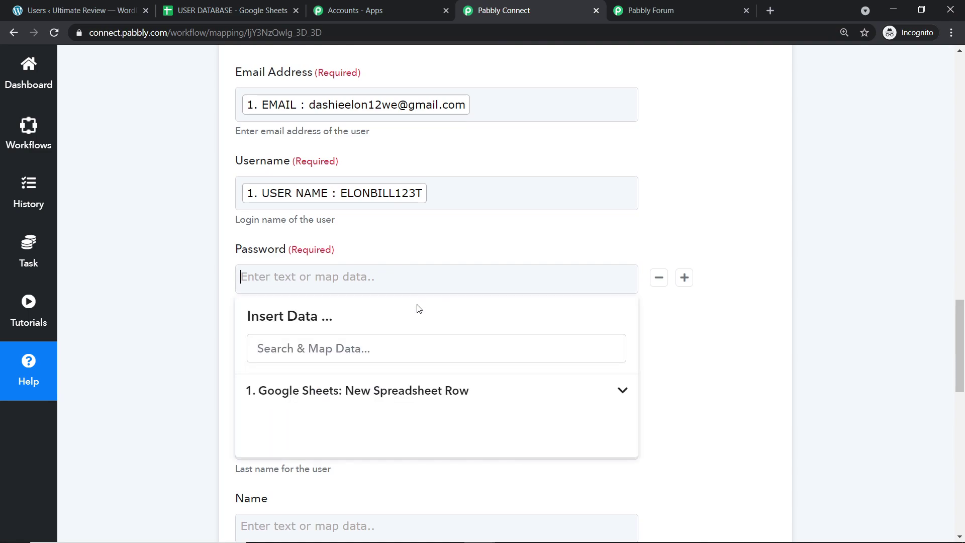
{"action": "left_click", "coordinate": [364, 390]}
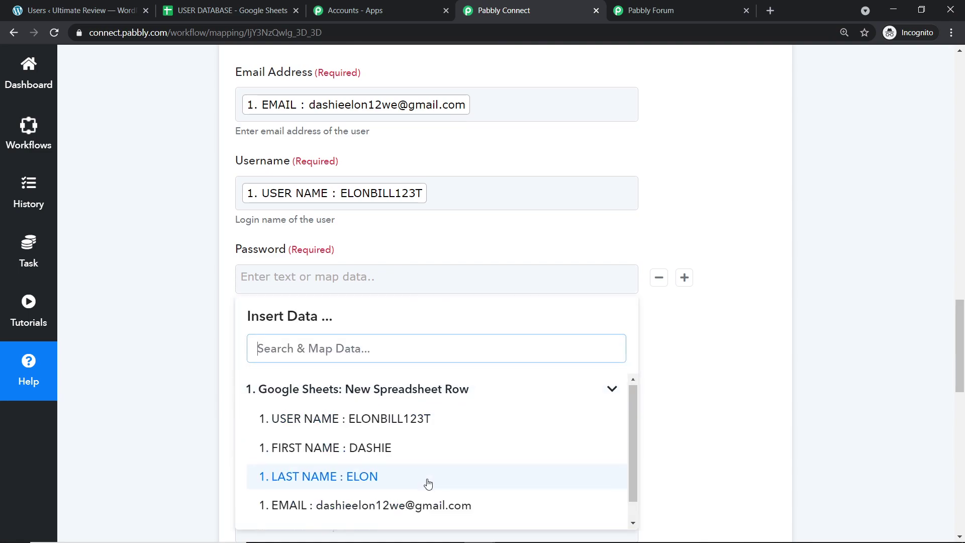
{"action": "scroll", "coordinate": [428, 484], "scroll_direction": "down", "scroll_amount": 1}
{"action": "left_click", "coordinate": [411, 512]}
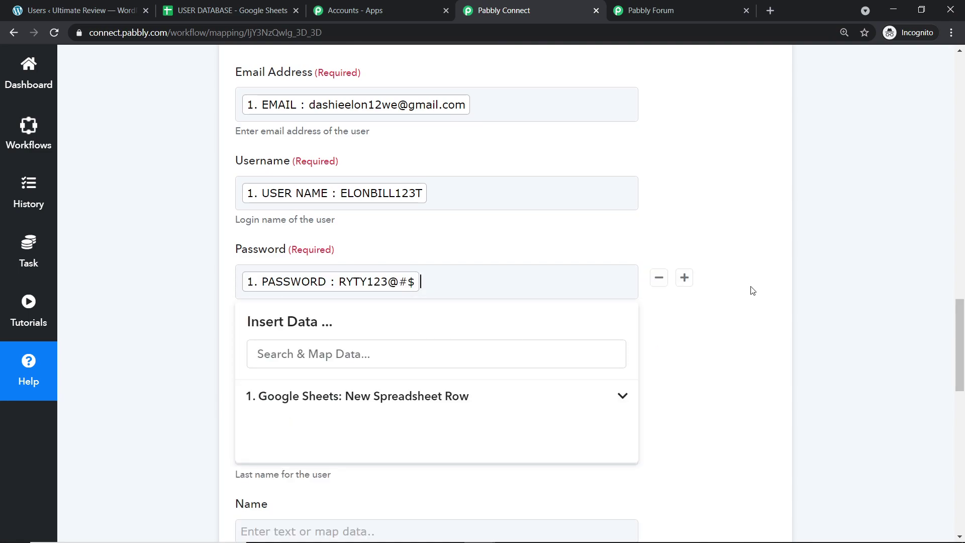
{"action": "scroll", "coordinate": [753, 290], "scroll_direction": "down", "scroll_amount": 2}
{"action": "left_click", "coordinate": [731, 279]}
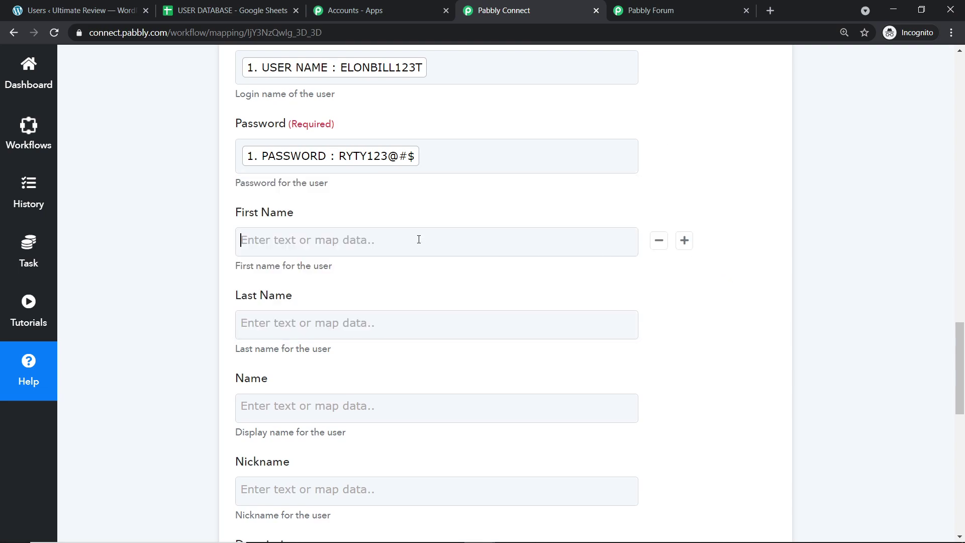
Map FIRST NAME and LAST NAME columns into the First Name and Last Name fields
{"action": "left_click", "coordinate": [399, 347]}
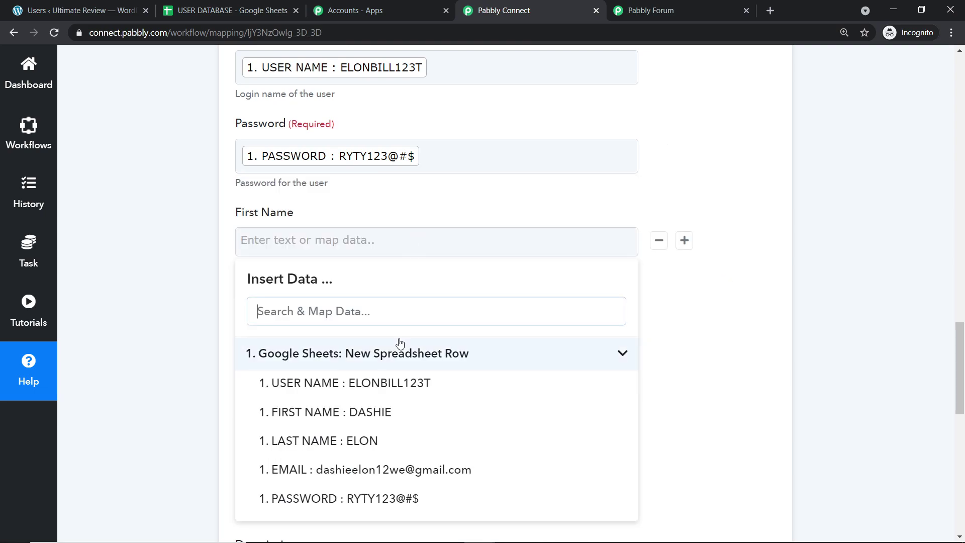
{"action": "left_click", "coordinate": [418, 409]}
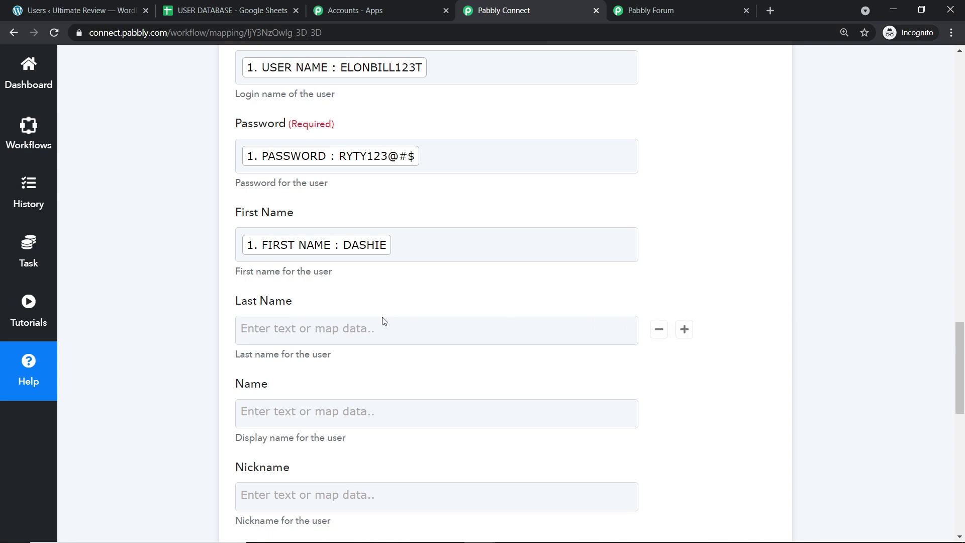
{"action": "left_click", "coordinate": [366, 329]}
{"action": "left_click", "coordinate": [358, 441]}
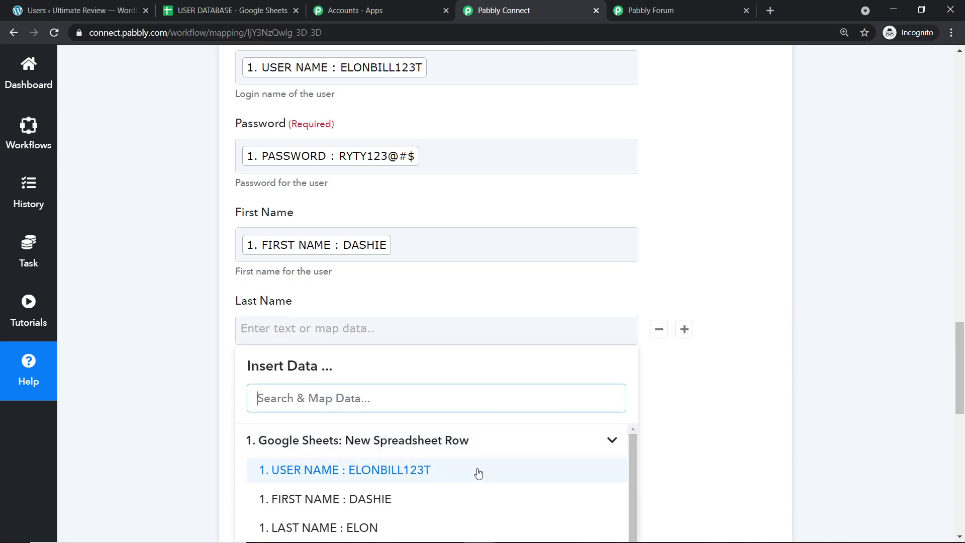
{"action": "left_click", "coordinate": [377, 525]}
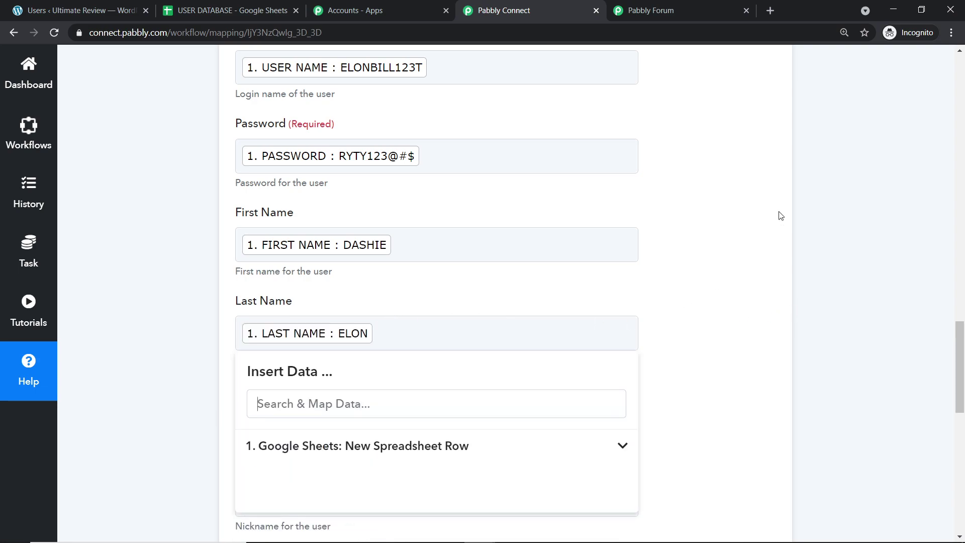
{"action": "scroll", "coordinate": [485, 303], "scroll_direction": "down", "scroll_amount": 2}
{"action": "scroll", "coordinate": [486, 304], "scroll_direction": "down", "scroll_amount": 3}
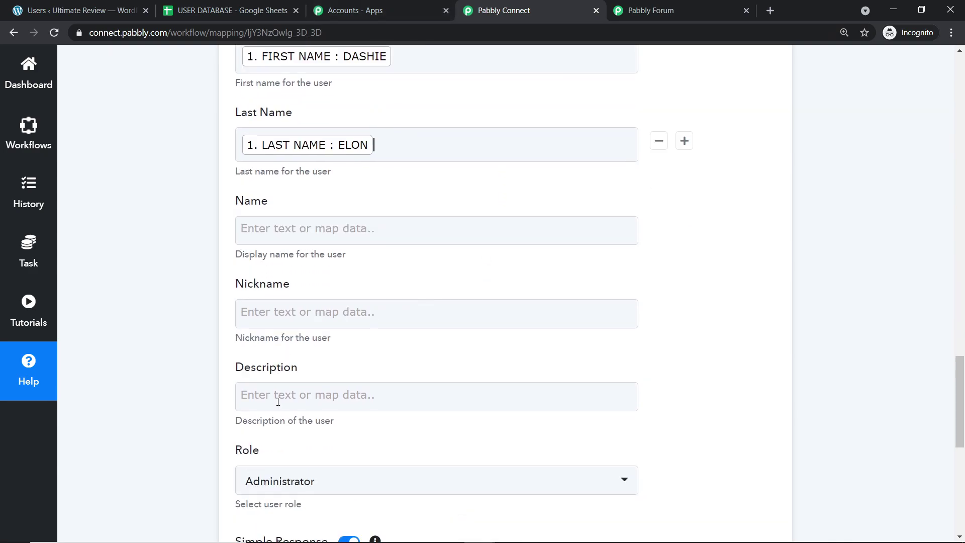
{"action": "scroll", "coordinate": [307, 221], "scroll_direction": "down", "scroll_amount": 3}
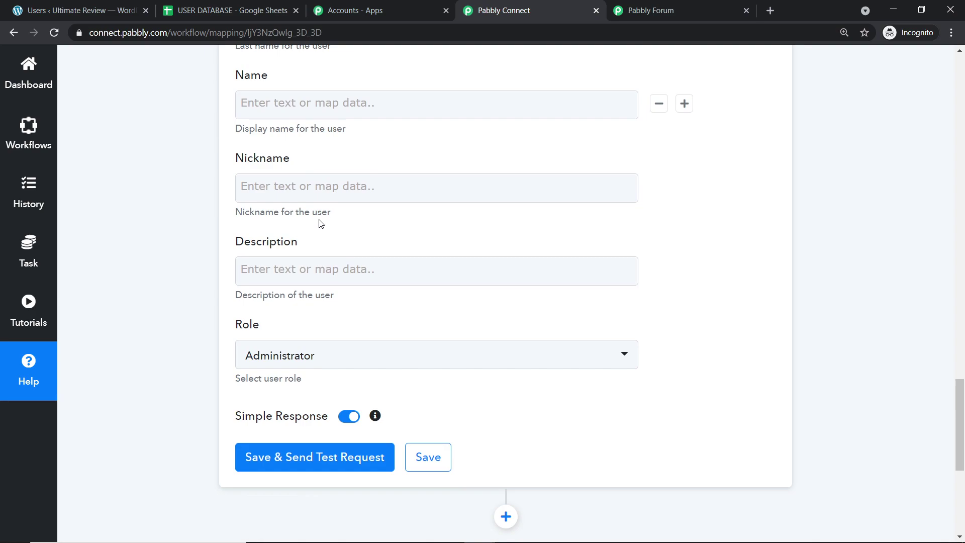
Change the user role to Subscriber, then save the action and send a test request
{"action": "scroll", "coordinate": [354, 236], "scroll_direction": "down", "scroll_amount": 3}
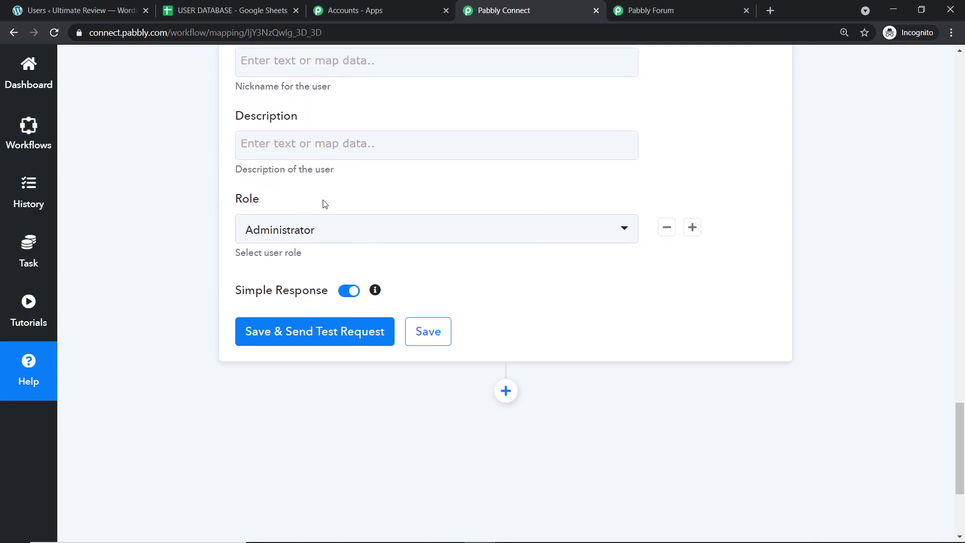
{"action": "left_click", "coordinate": [310, 239]}
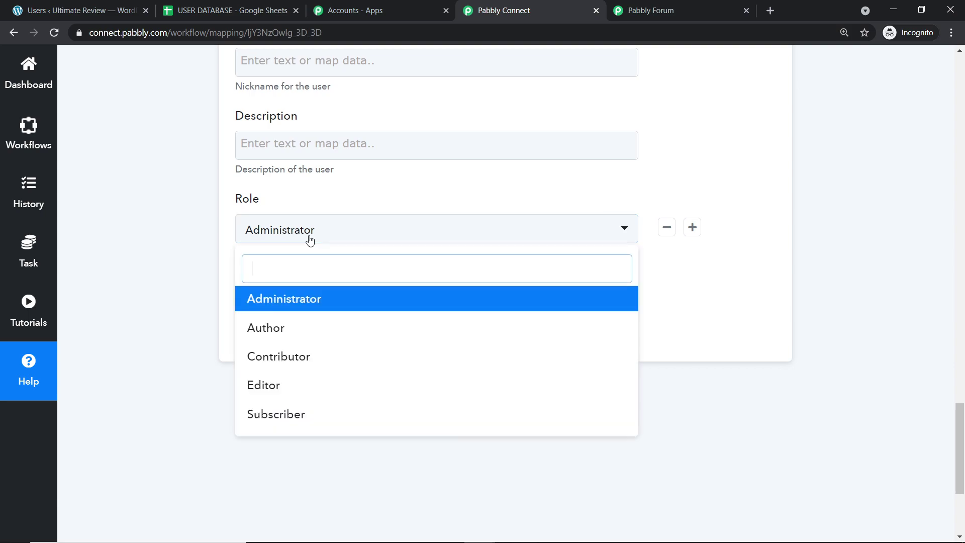
{"action": "left_click", "coordinate": [301, 358]}
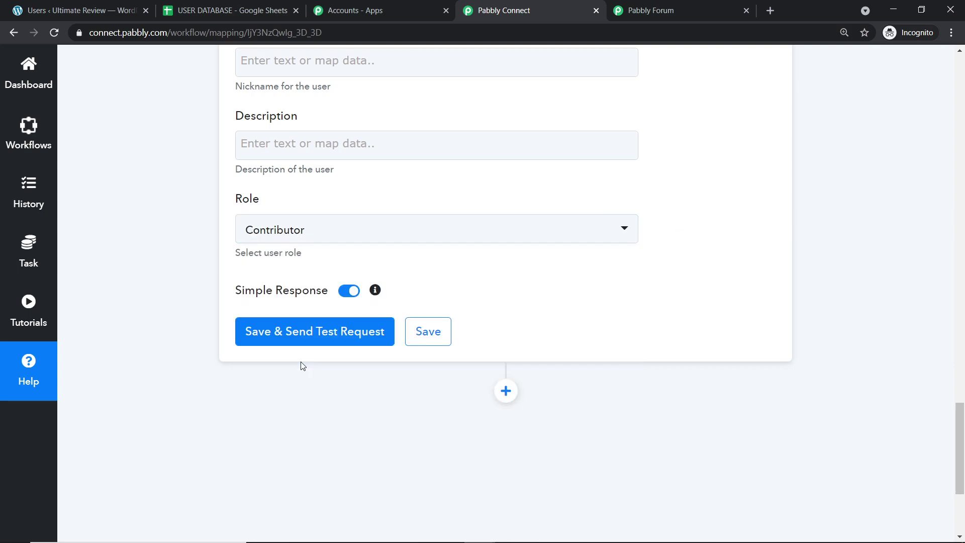
{"action": "left_click", "coordinate": [358, 238]}
{"action": "mouse_move", "coordinate": [741, 181]}
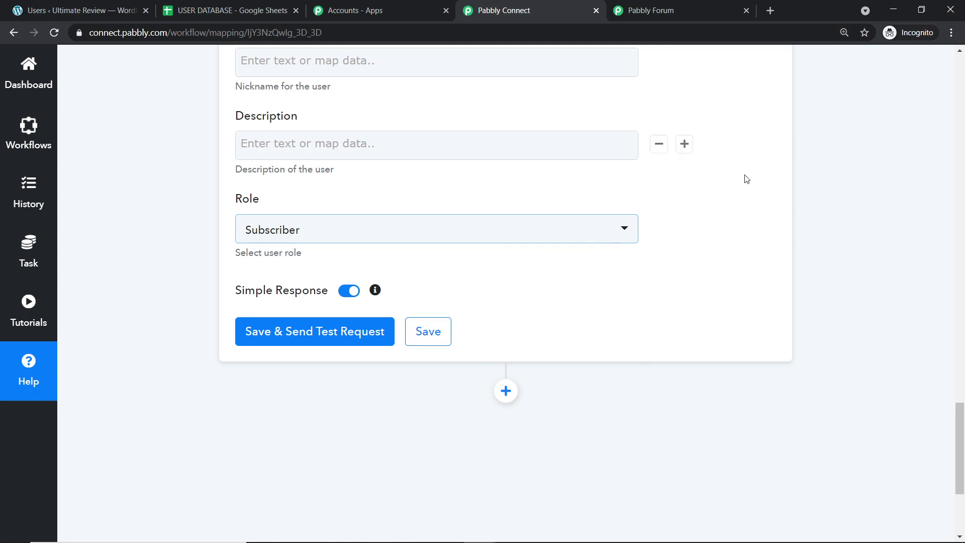
{"action": "left_click", "coordinate": [316, 333]}
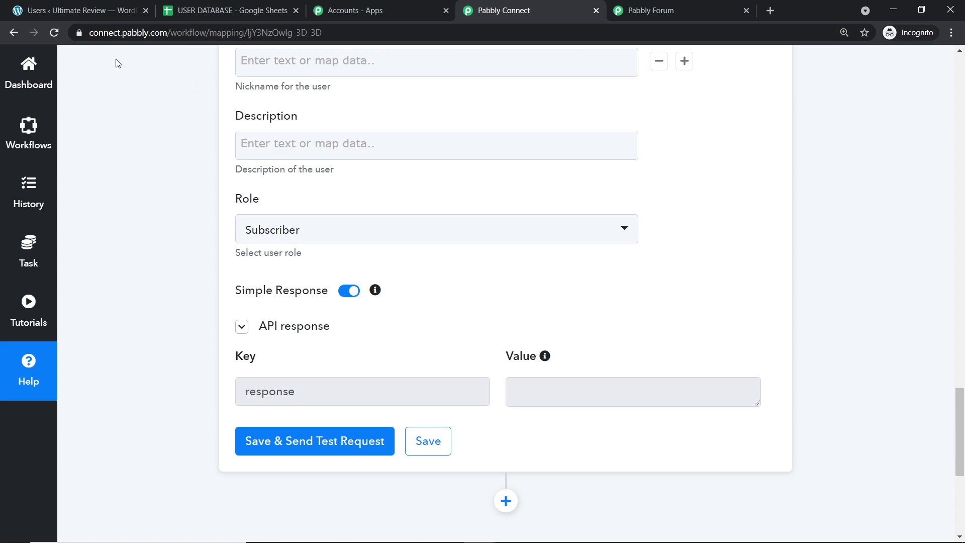
Copy the username from cell A2 of the USER DATABASE spreadsheet
{"action": "left_click", "coordinate": [46, 5]}
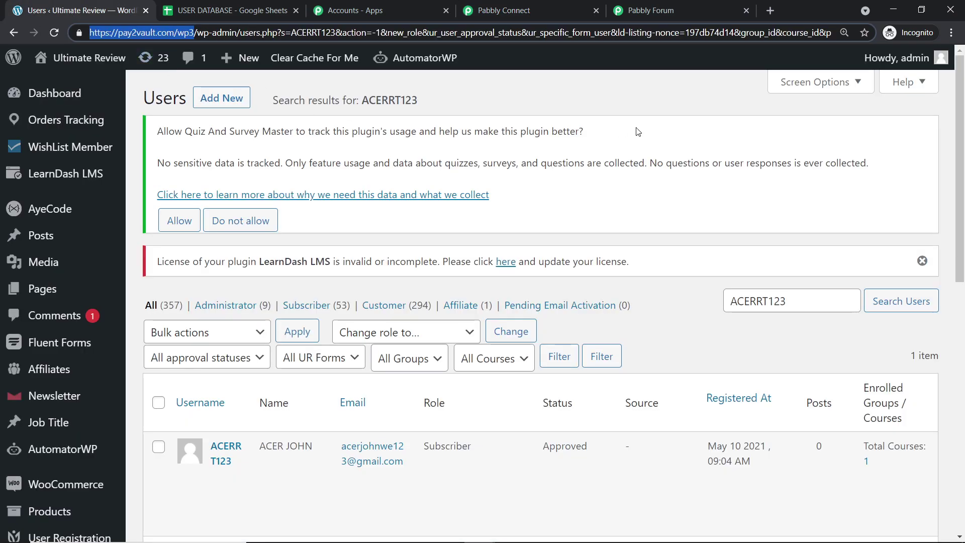
{"action": "left_click", "coordinate": [209, 7]}
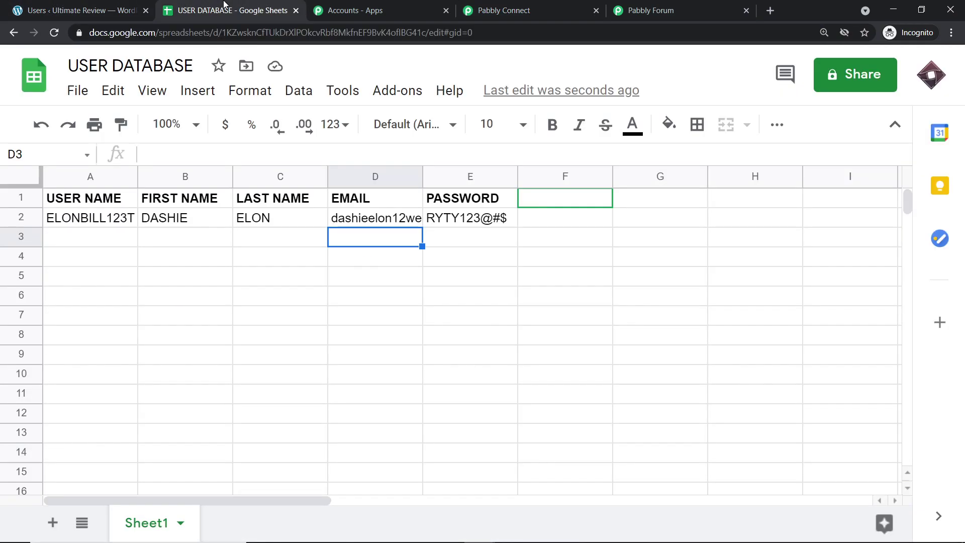
{"action": "left_click", "coordinate": [97, 222]}
{"action": "left_click_drag", "start_coordinate": [230, 154], "coordinate": [147, 156]}
{"action": "right_click", "coordinate": [156, 154]}
{"action": "left_click", "coordinate": [165, 198]}
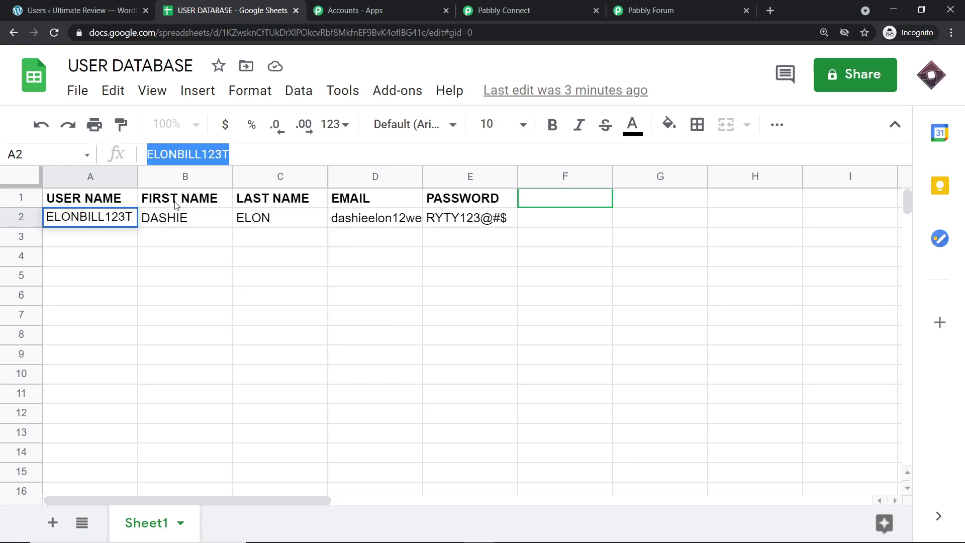
Search WordPress Users for that username to find the new Subscriber account
{"action": "left_click", "coordinate": [92, 6]}
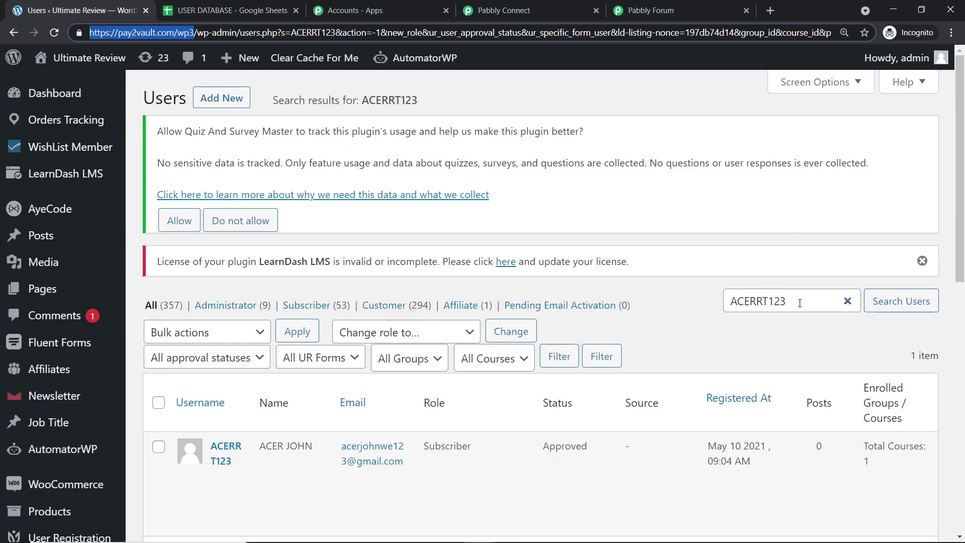
{"action": "left_click_drag", "start_coordinate": [800, 303], "coordinate": [733, 301]}
{"action": "key", "text": "BackSpace"}
{"action": "key", "text": "ctrl+v"}
{"action": "key", "text": "Return"}
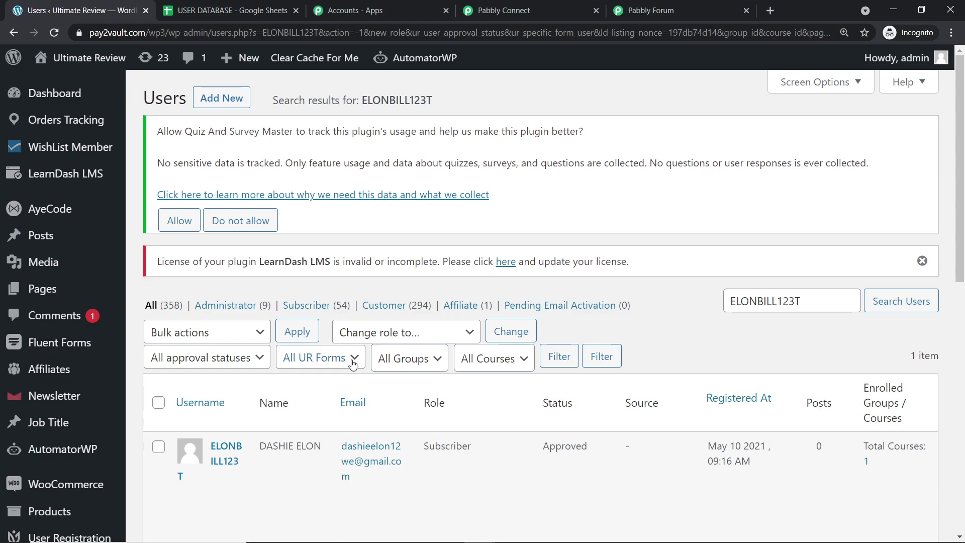
Collapse the WordPress Create a User action and the Google Sheets trigger settings
{"action": "left_click", "coordinate": [498, 9]}
{"action": "left_click", "coordinate": [964, 259]}
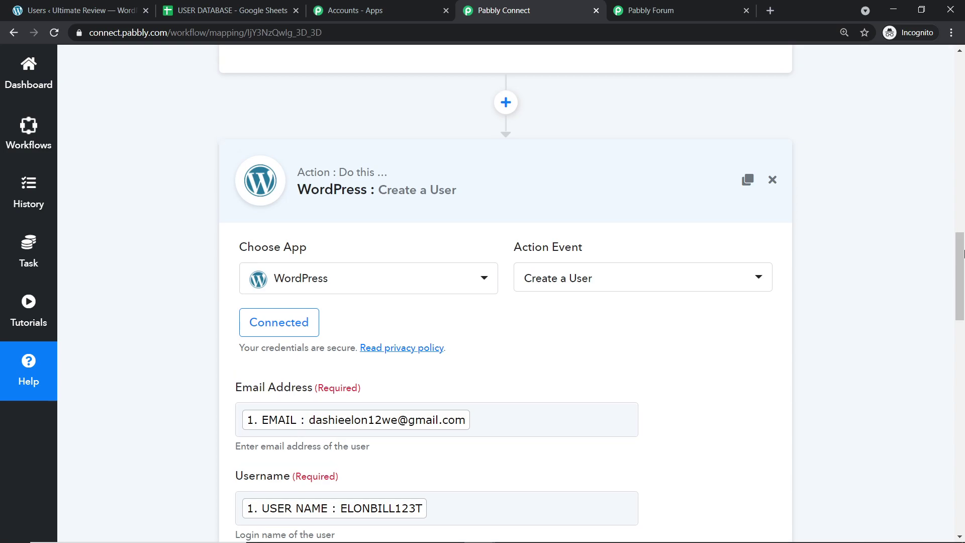
{"action": "left_click", "coordinate": [431, 240]}
{"action": "left_click_drag", "start_coordinate": [964, 257], "coordinate": [963, 85]}
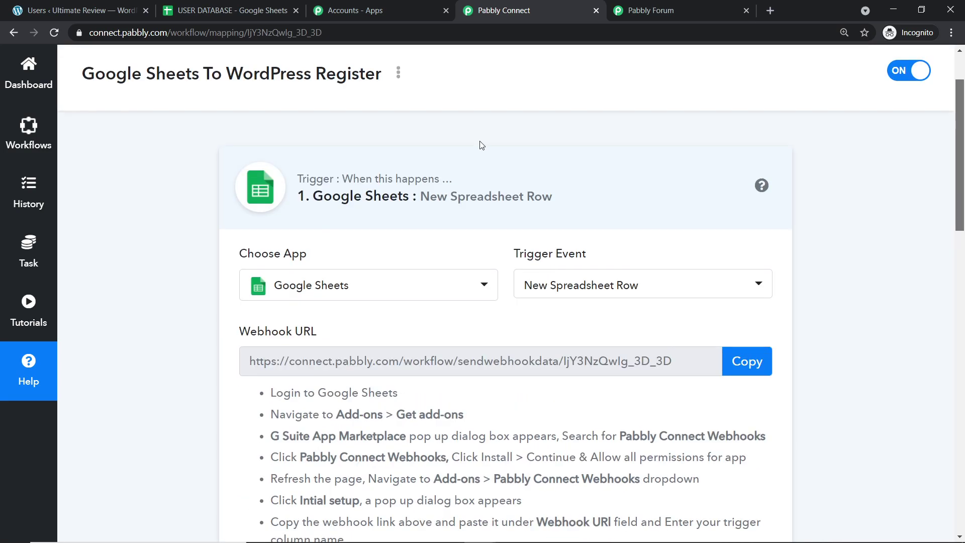
{"action": "left_click", "coordinate": [351, 185]}
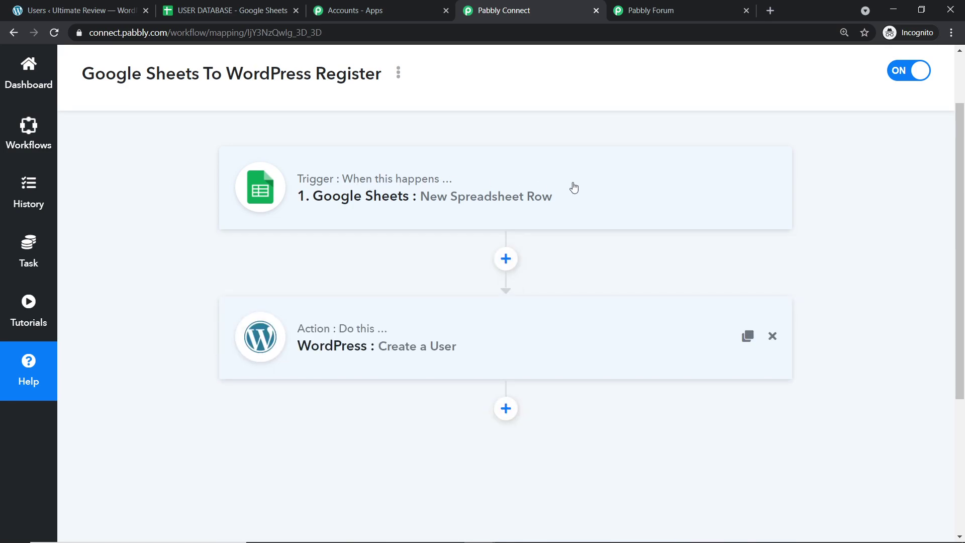